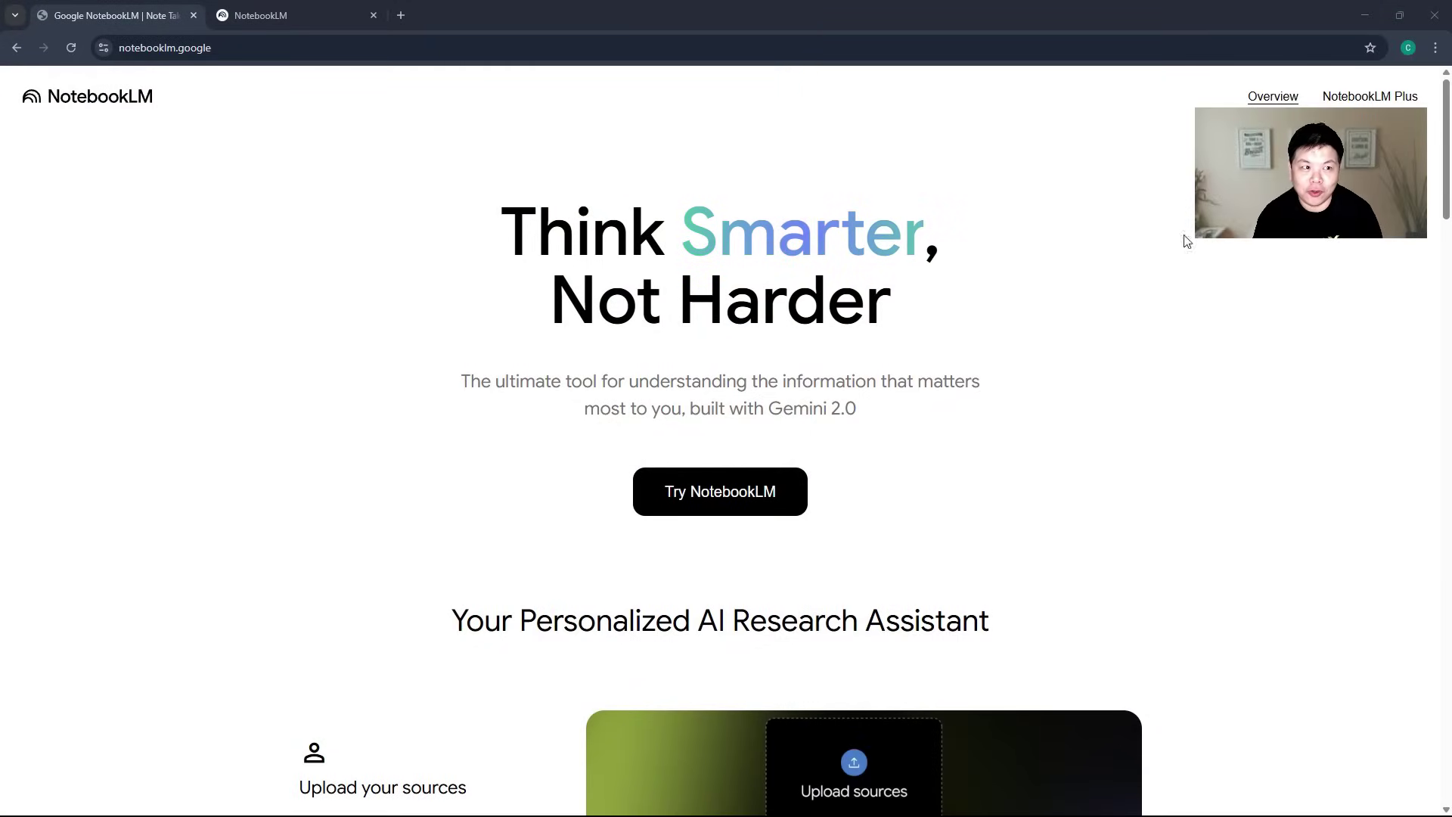
- Select the notebooklm.google web address in the browser's address bar
left_click_drag(213, 48, 119, 48)
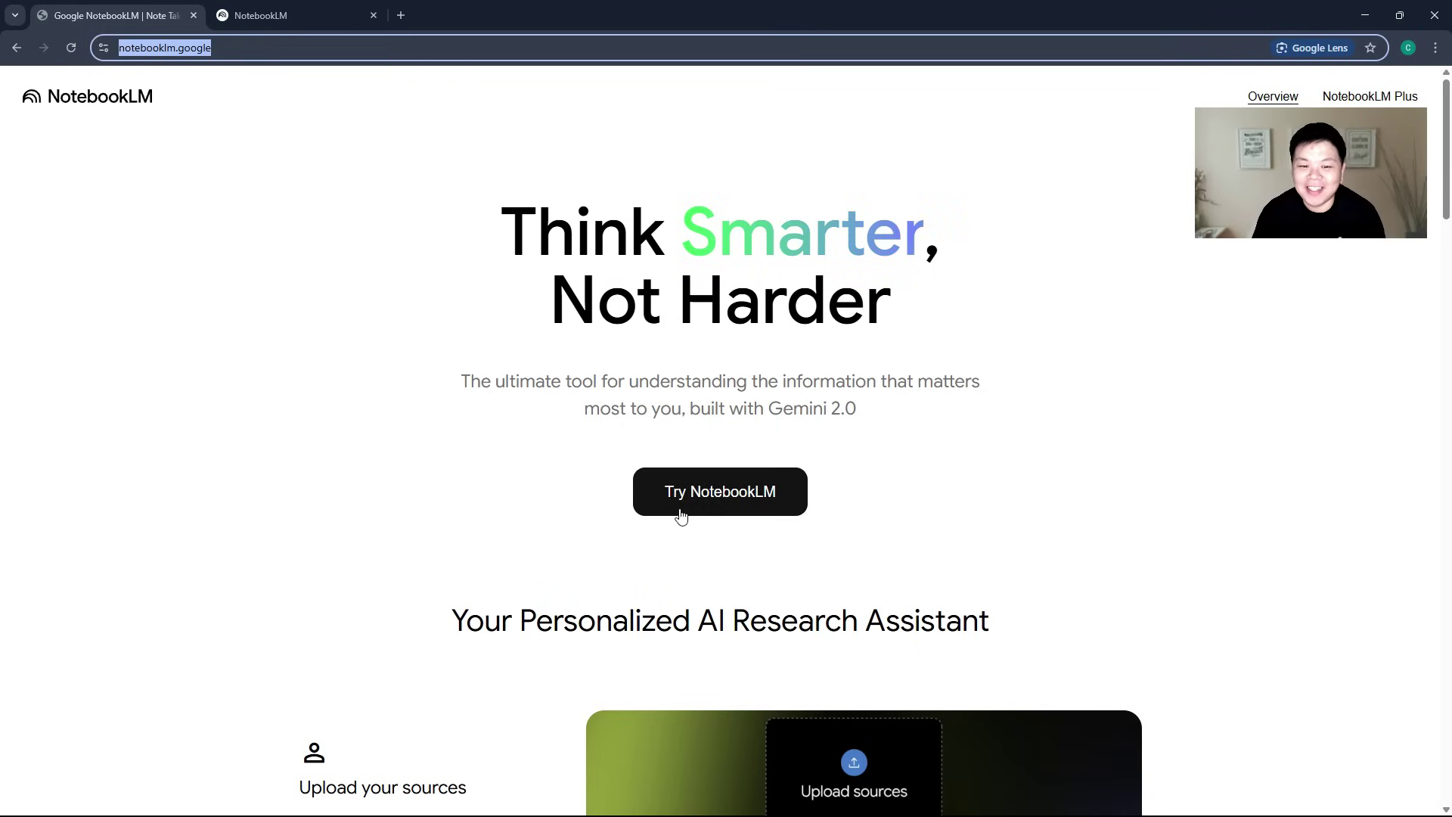
- Switch to the NotebookLM Welcome page and create a new untitled notebook
left_click(308, 22)
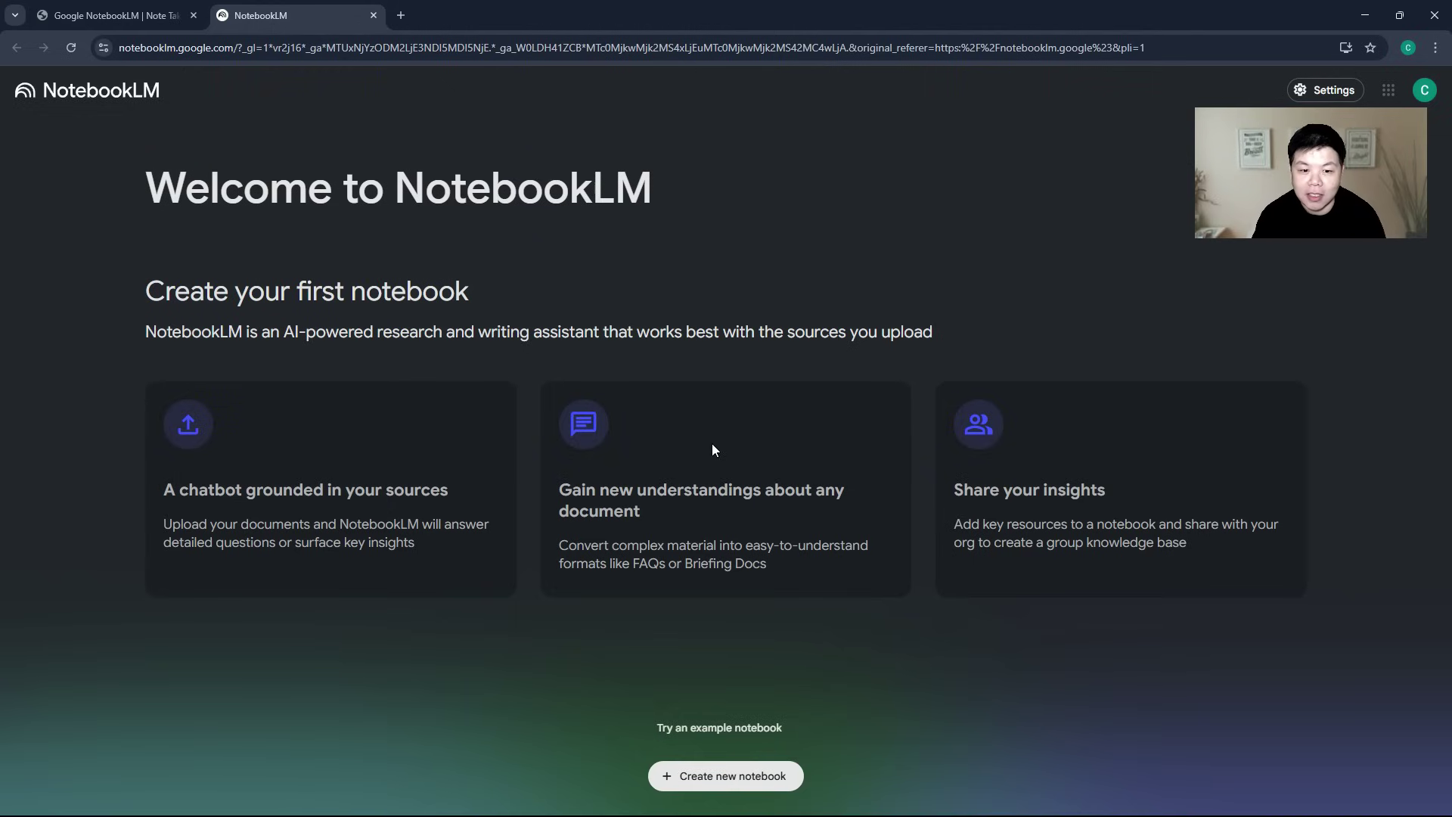
left_click(681, 776)
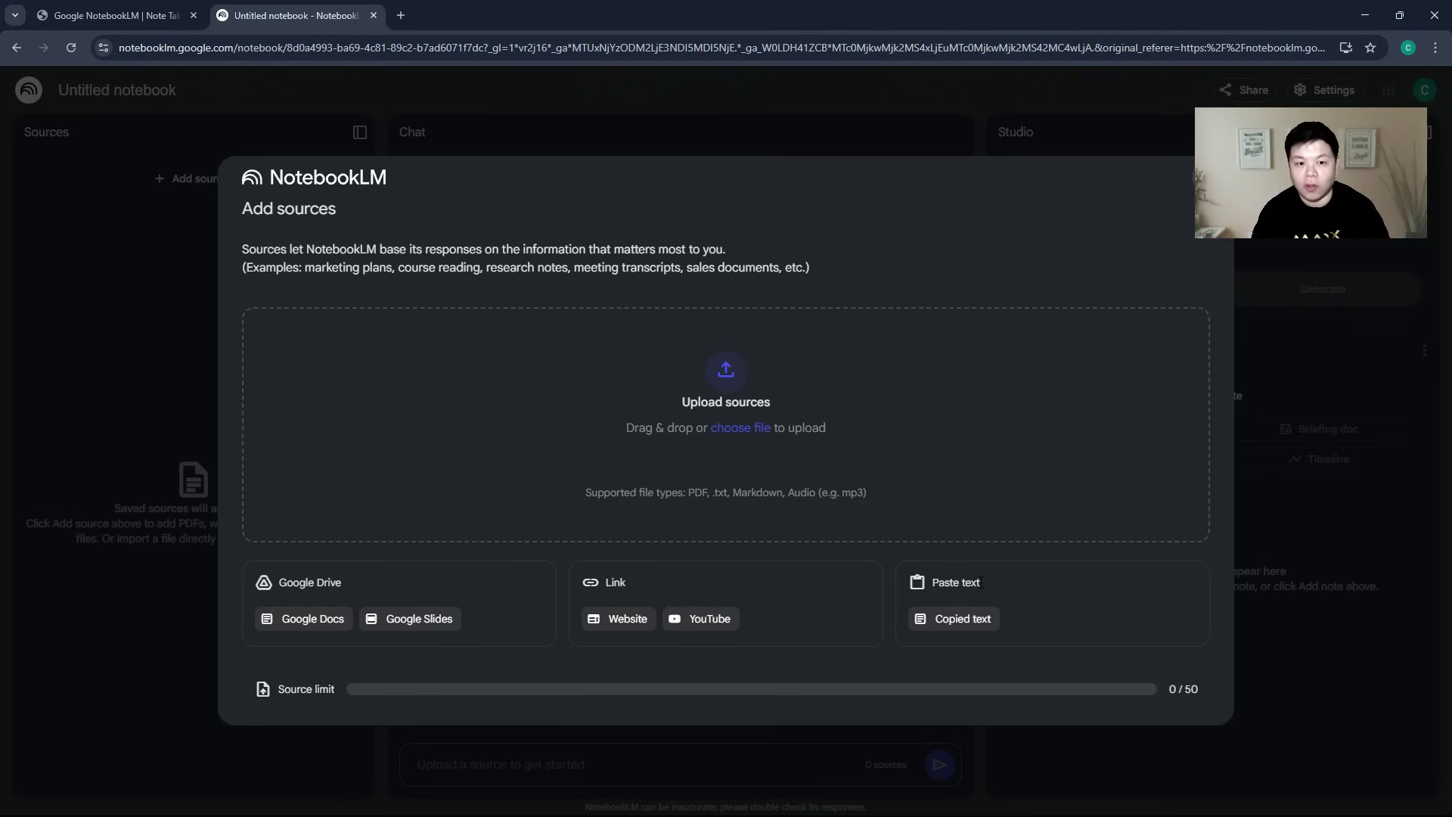
- Upload the five PDFs from the Articles - AI in Education folder as sources
left_click(733, 363)
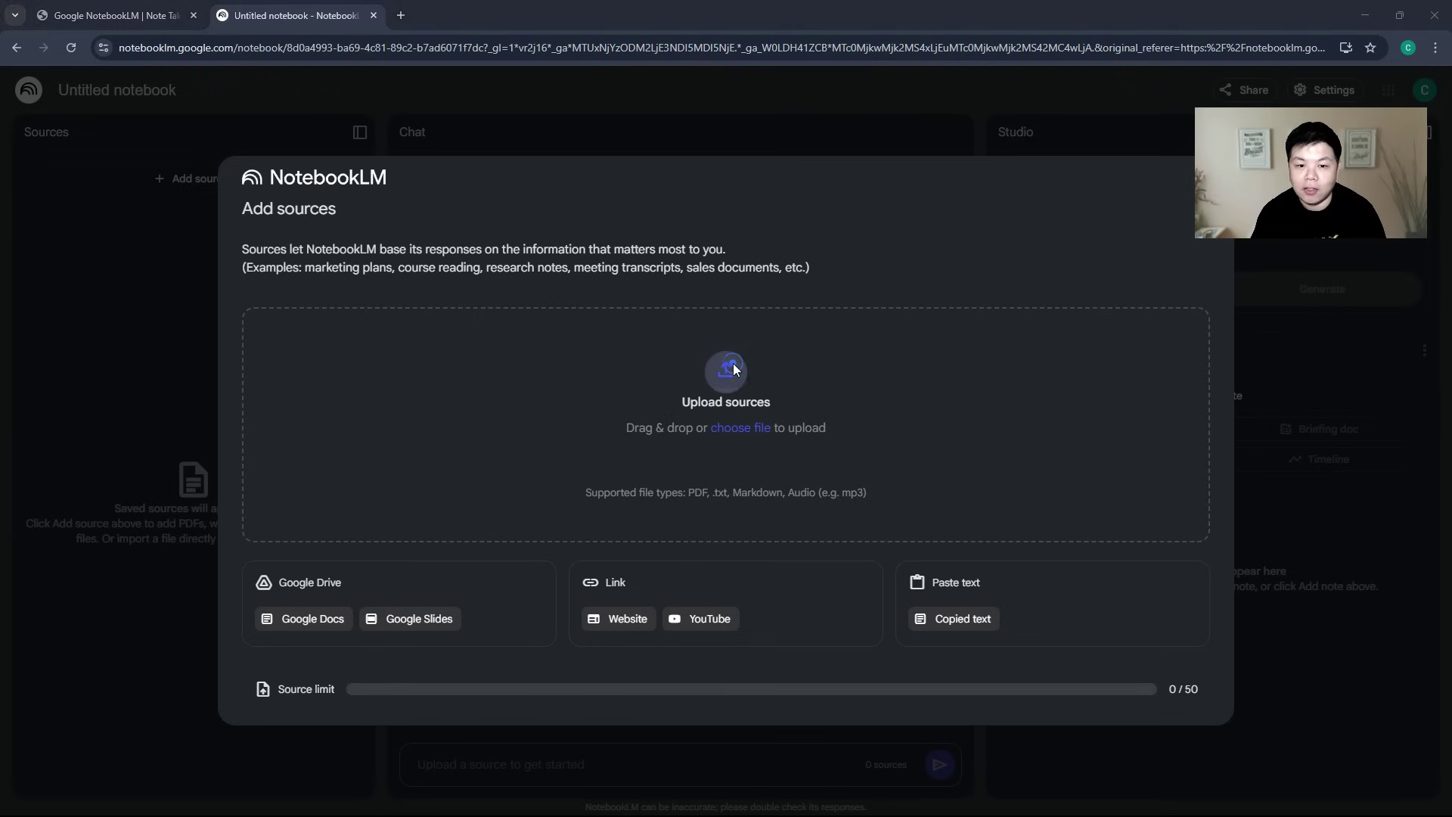
left_click_drag(361, 285, 233, 128)
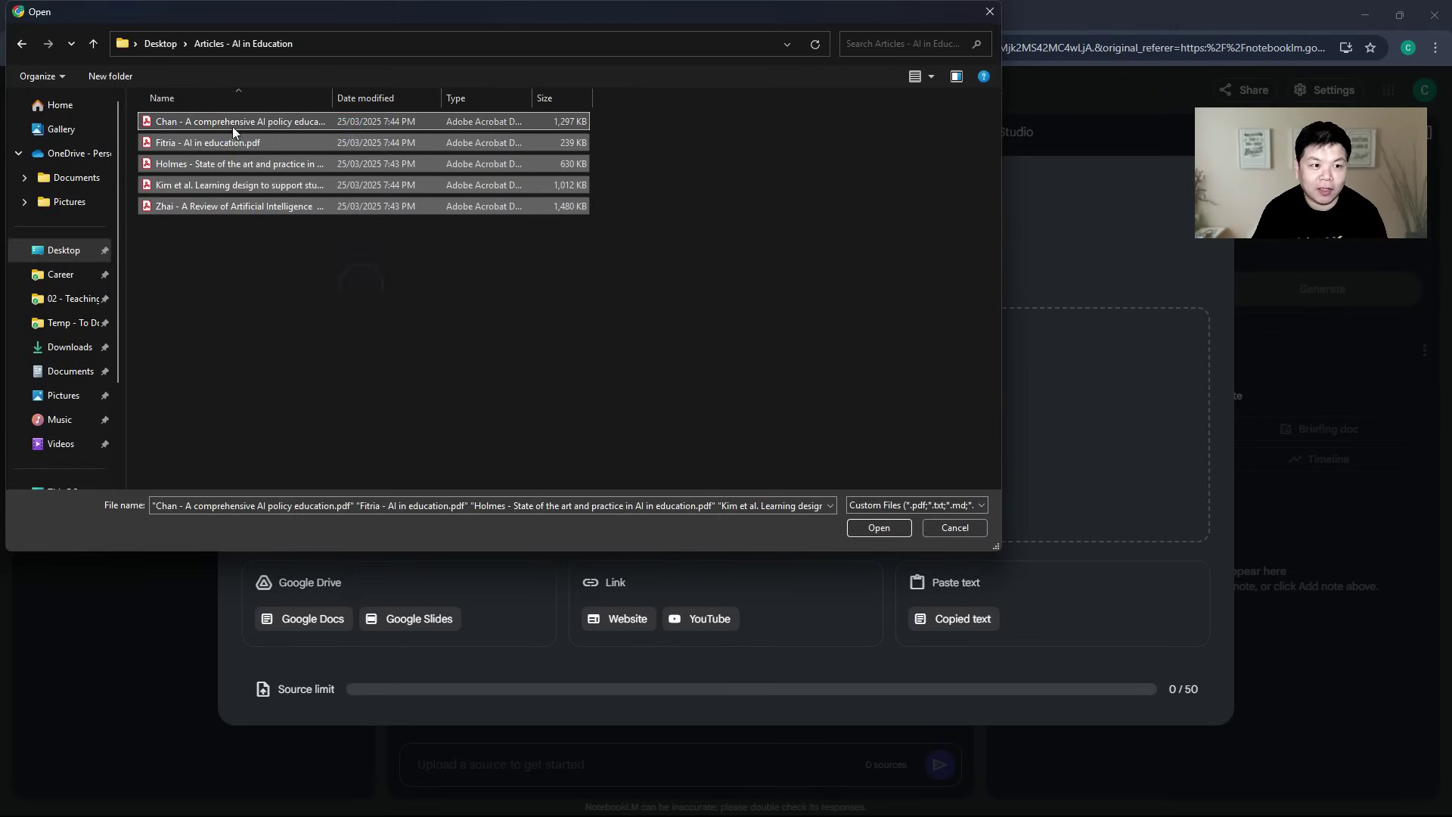
left_click(876, 527)
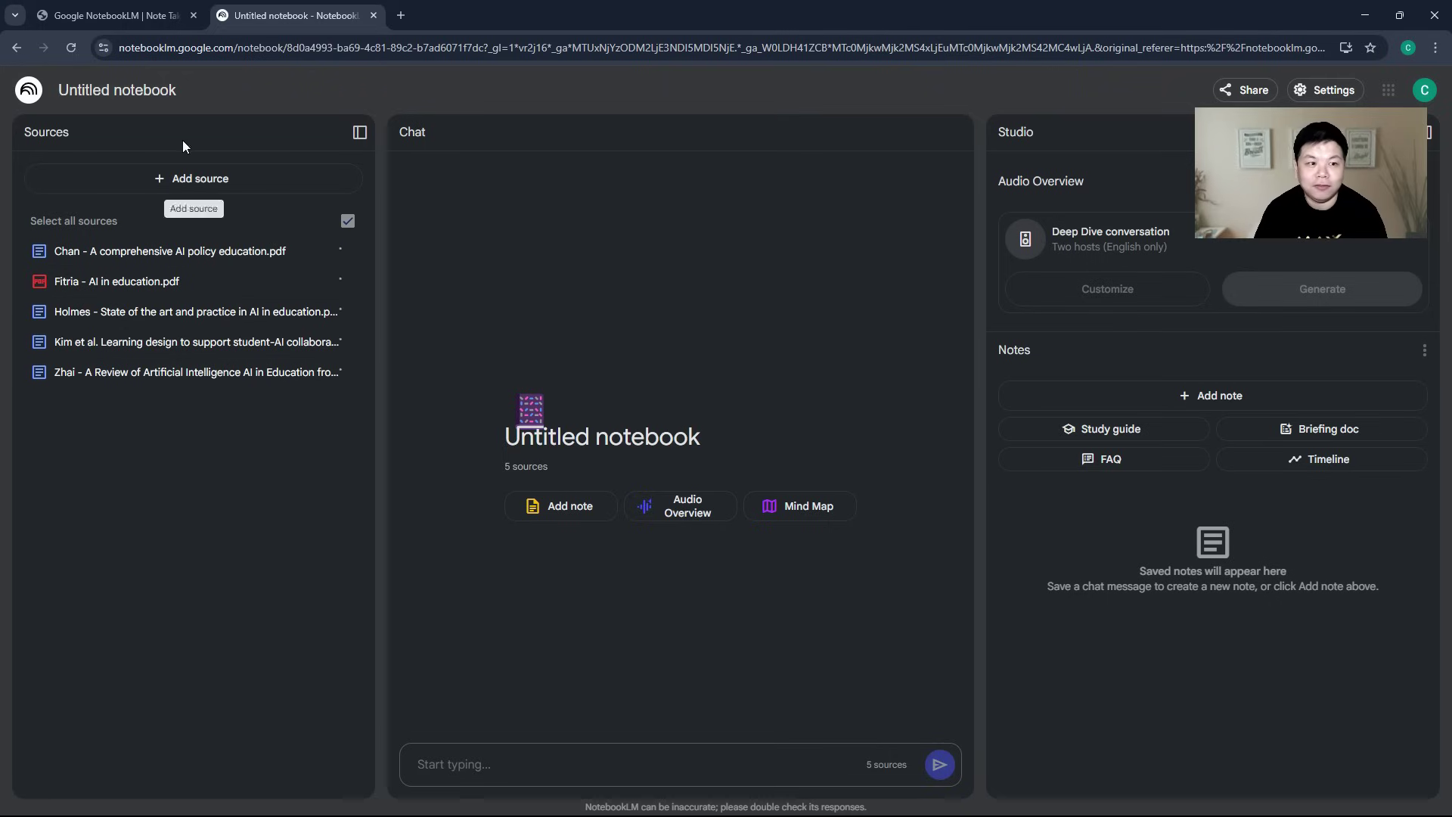
left_click(219, 181)
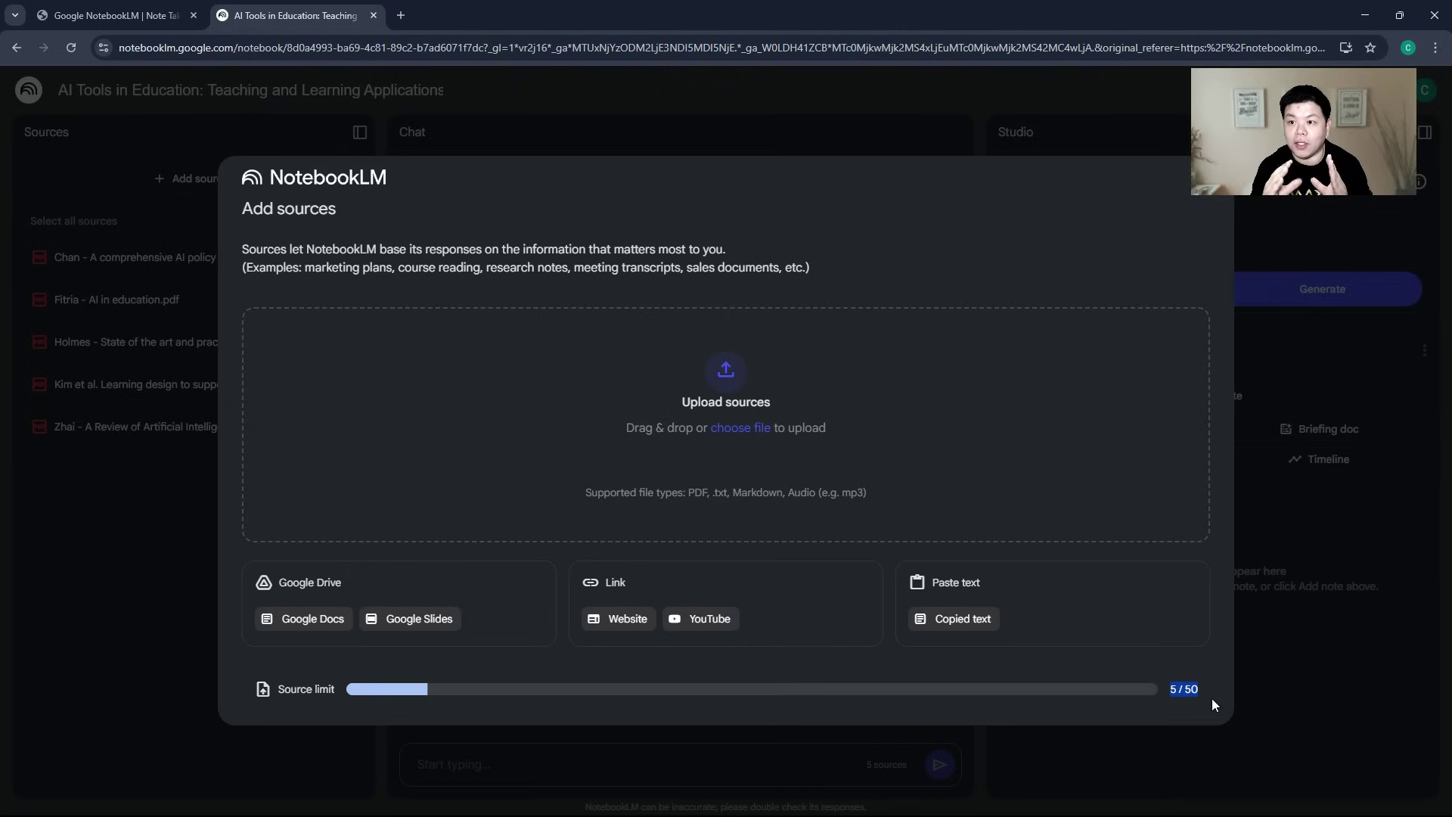
left_click(1295, 731)
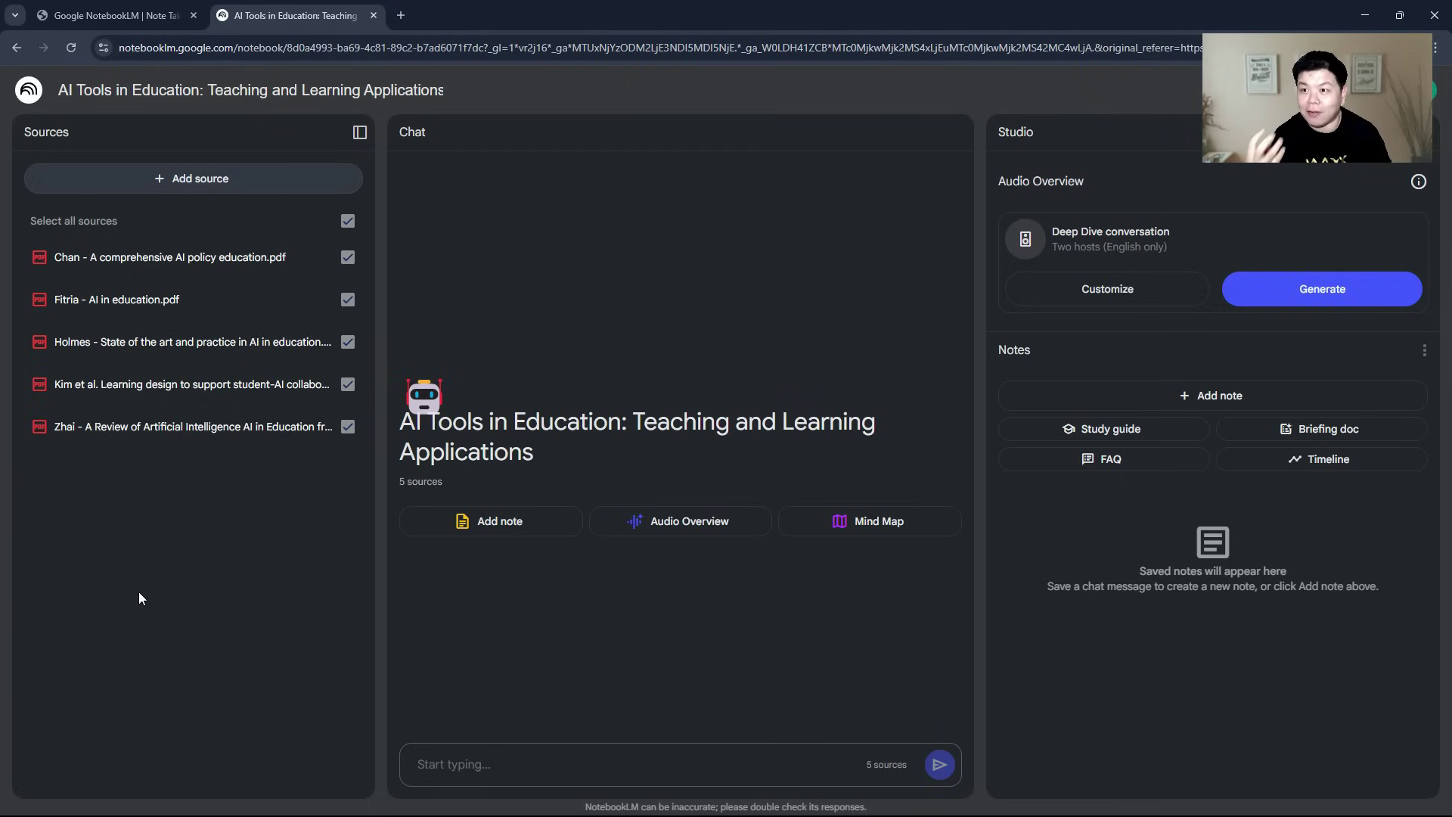
- Ask the chat: 'Summarise these articles in one paragraph'
left_click(454, 766)
type("Summ")
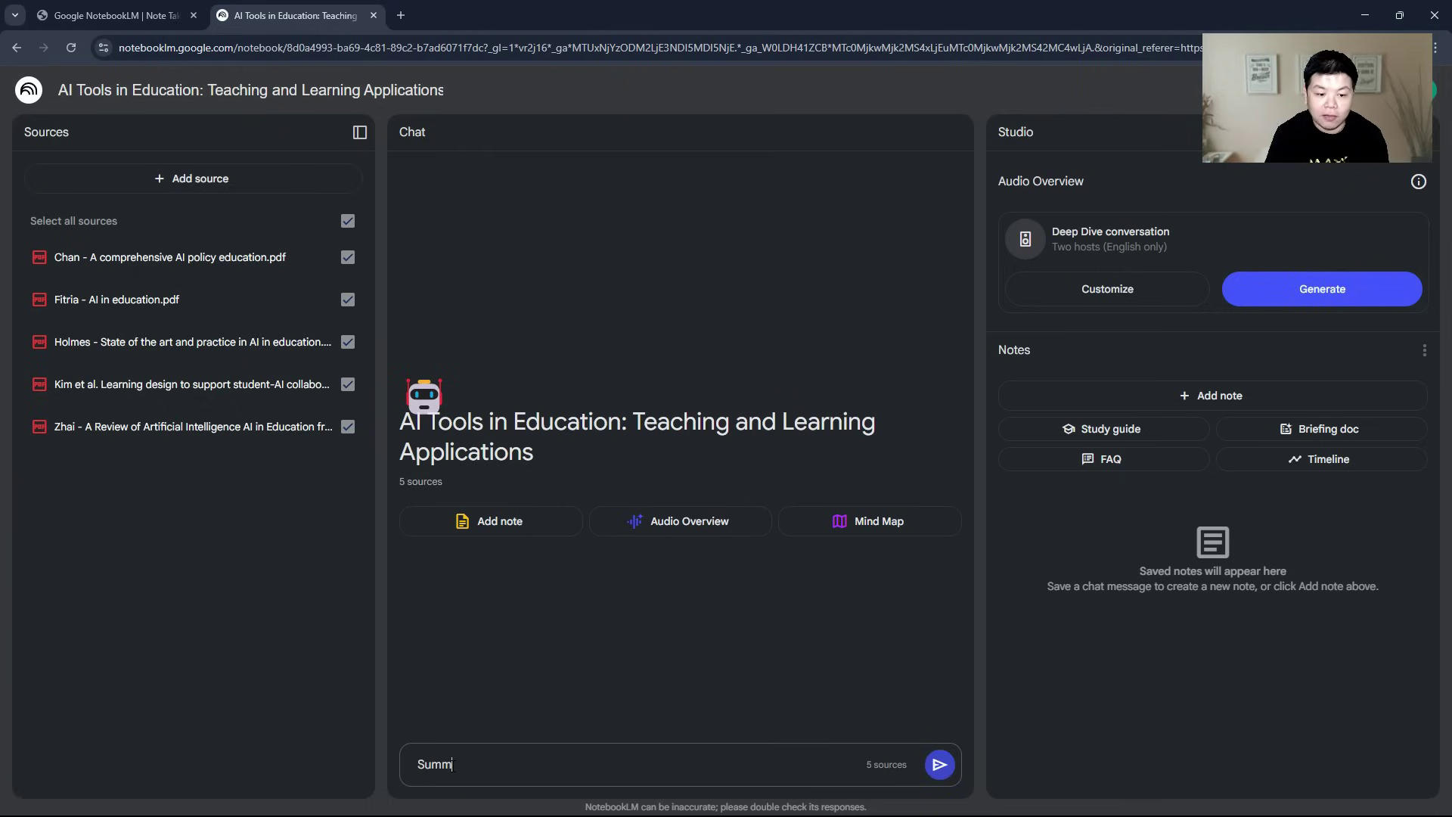
type("arise these ar")
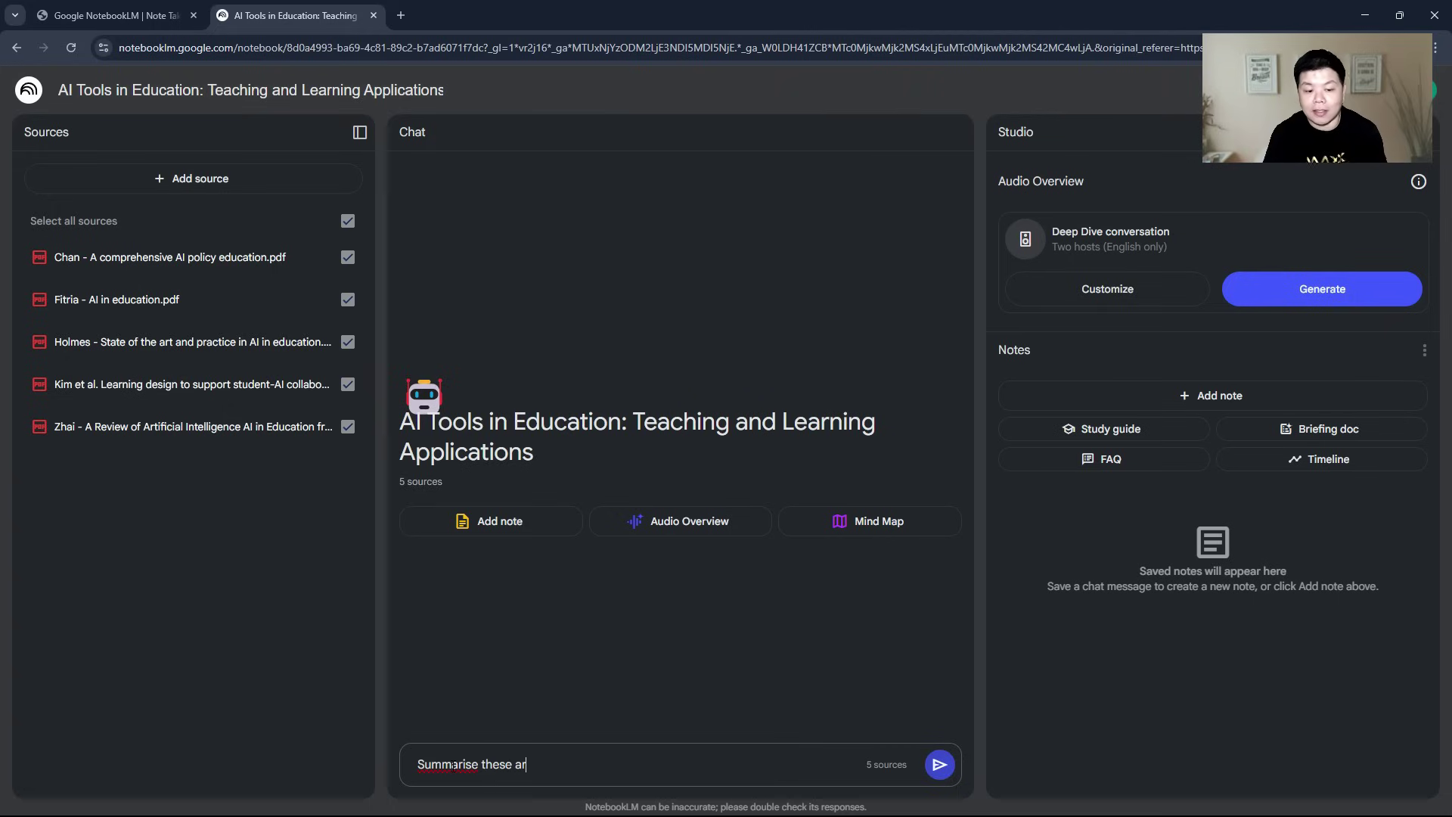
type("ticles in one paragraph")
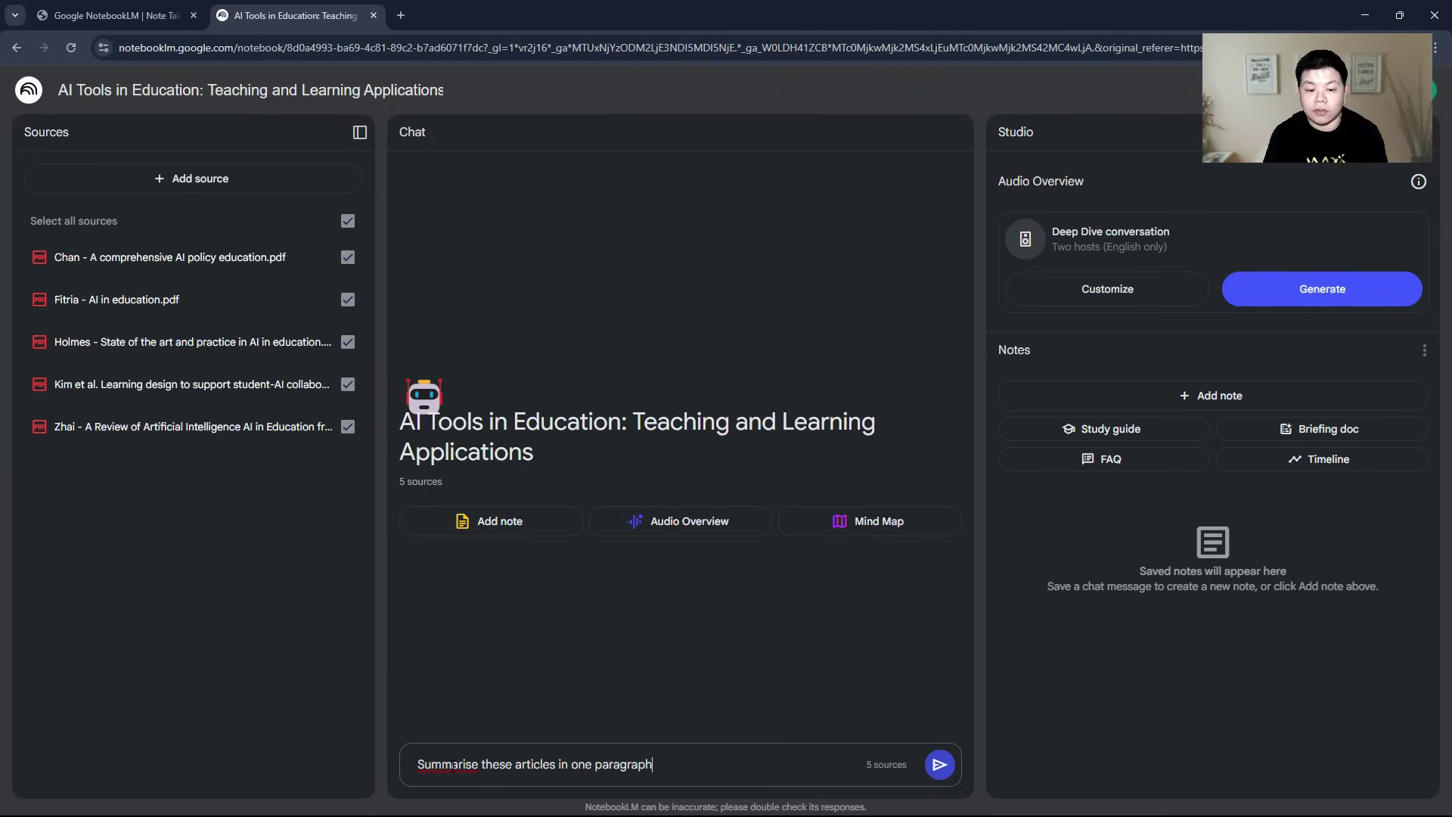
key("Return")
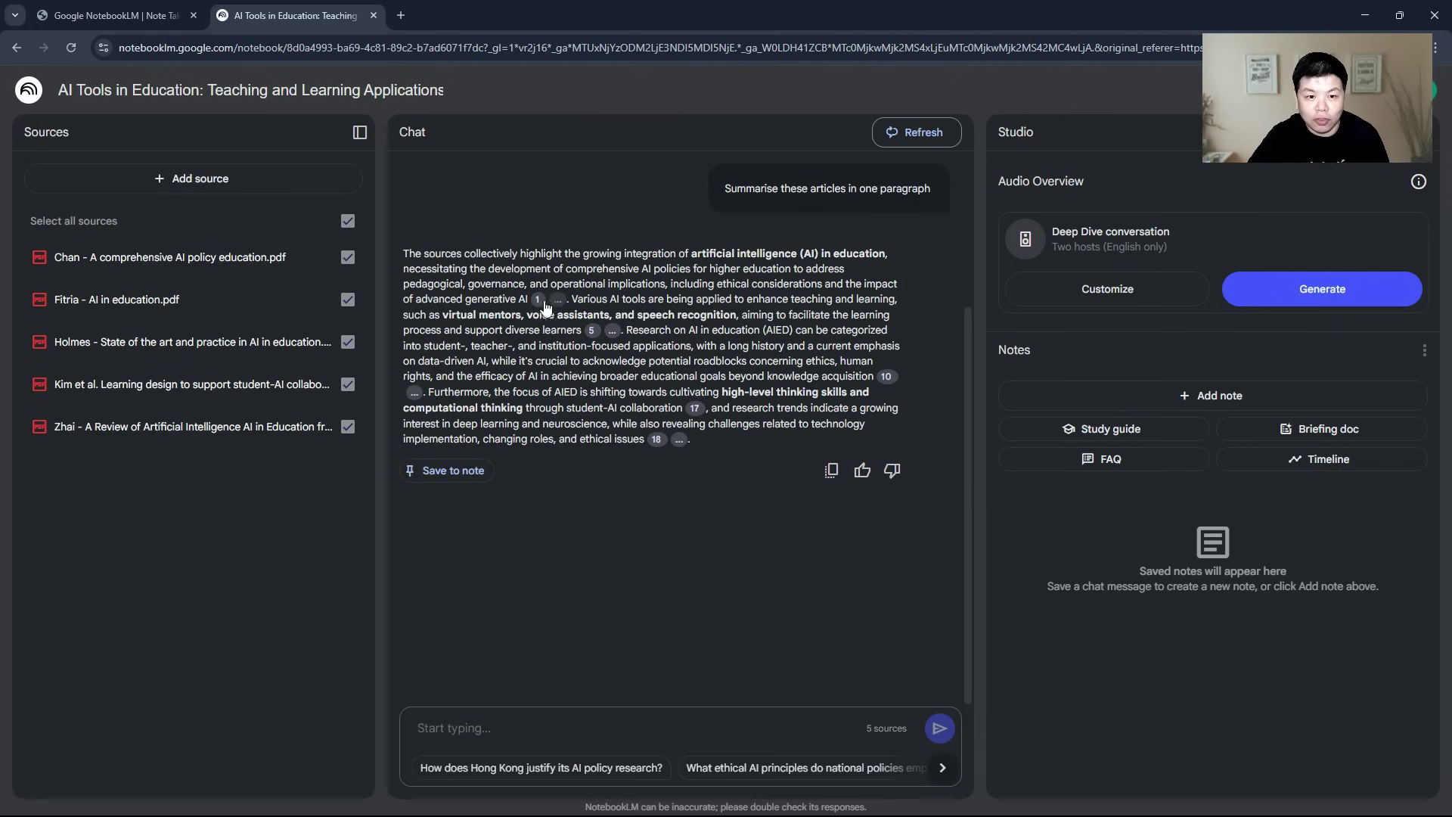
mouse_move(541, 304)
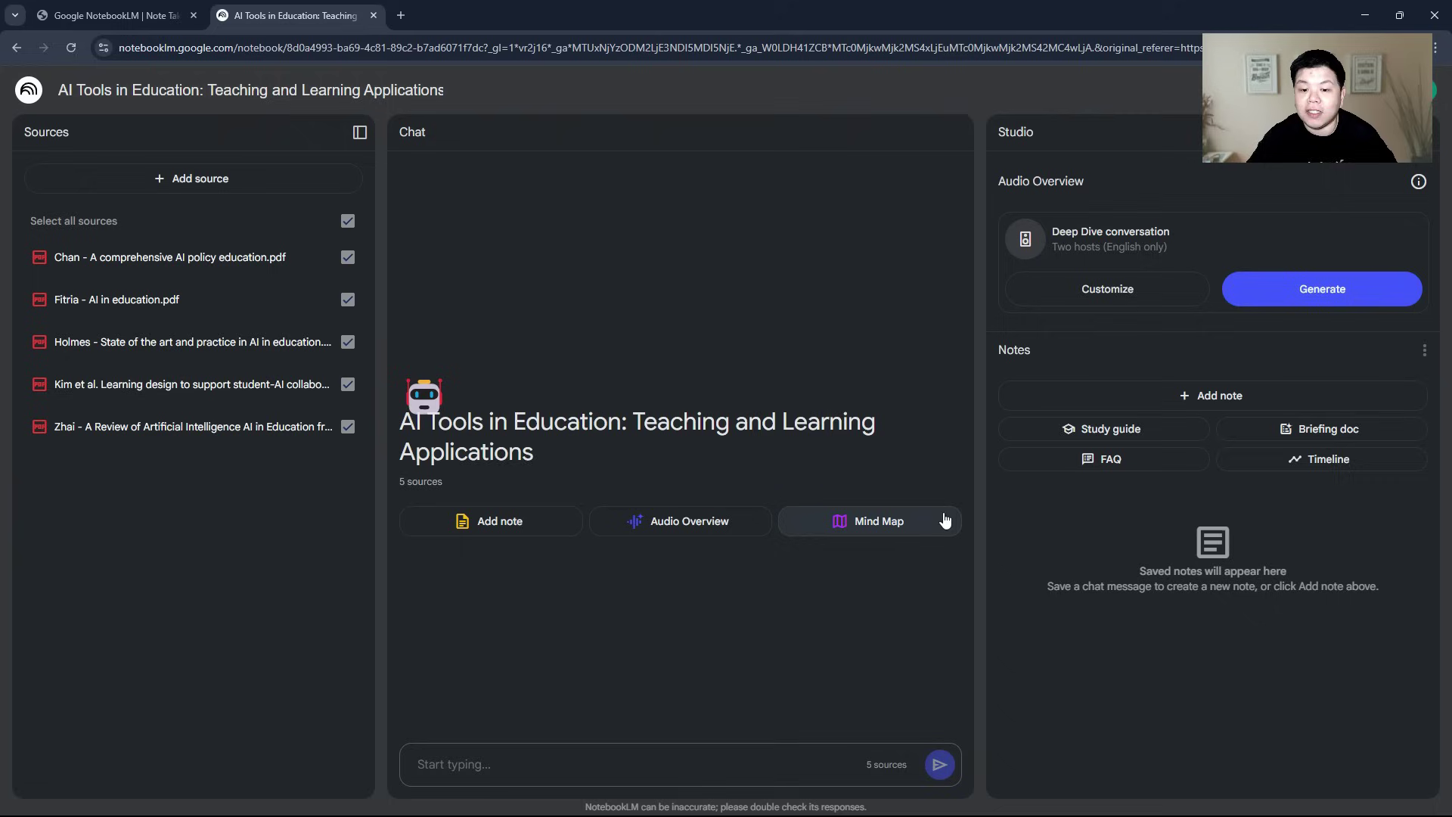
- Generate and open a mind map, expand Pedagogical Dimension, and query its AI Literacy node
left_click(848, 534)
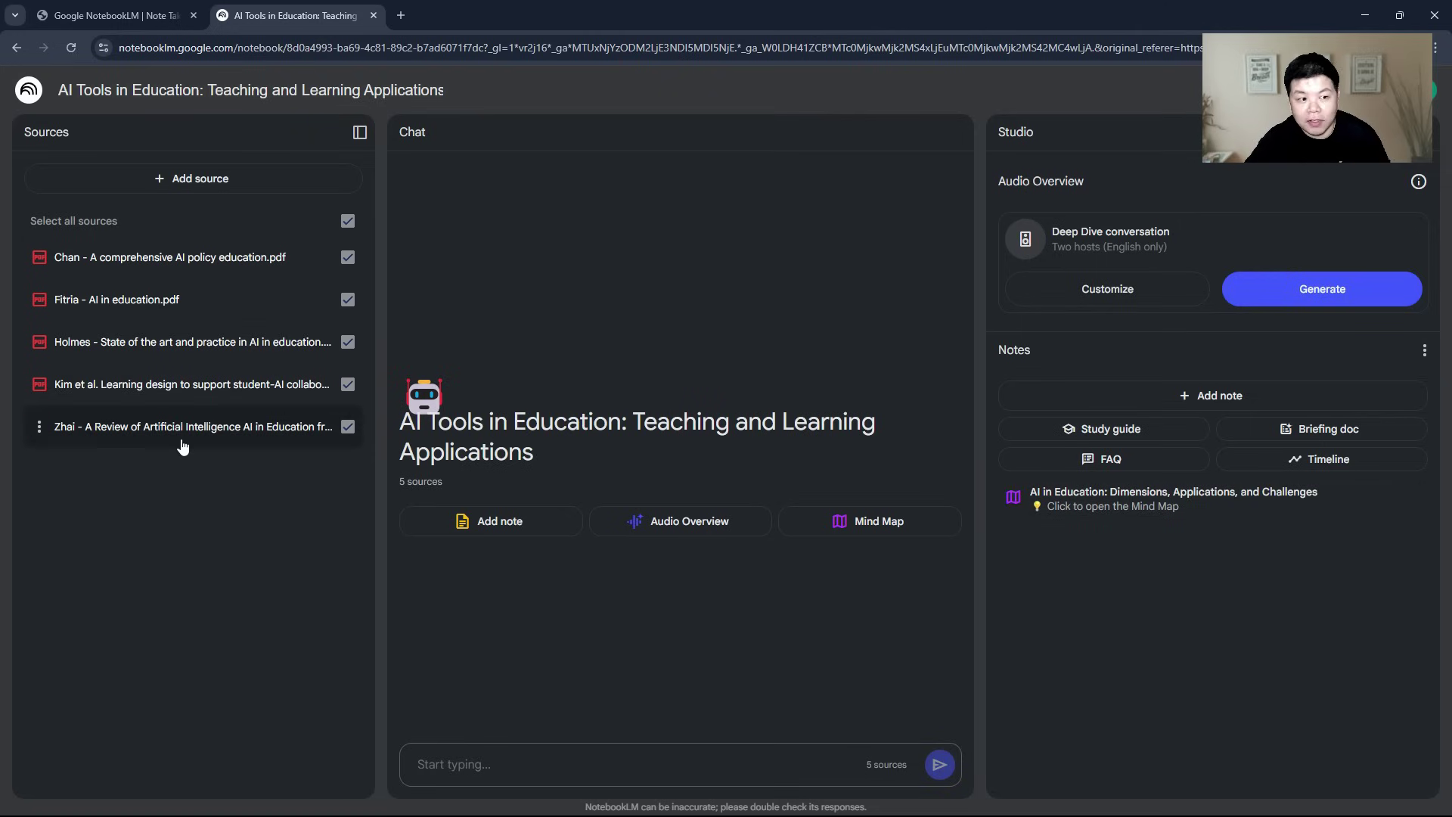
left_click(1135, 505)
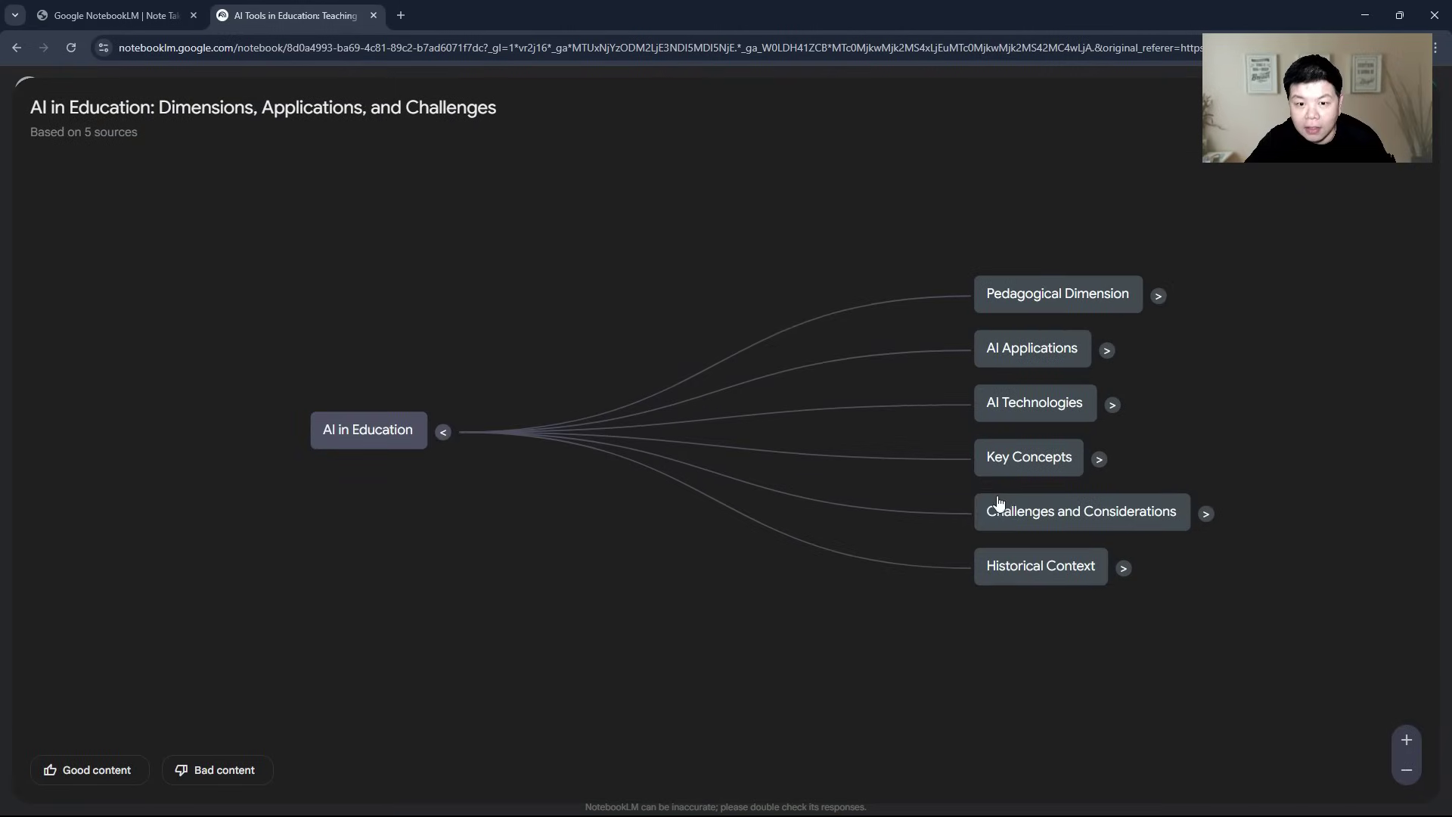
left_click(1158, 295)
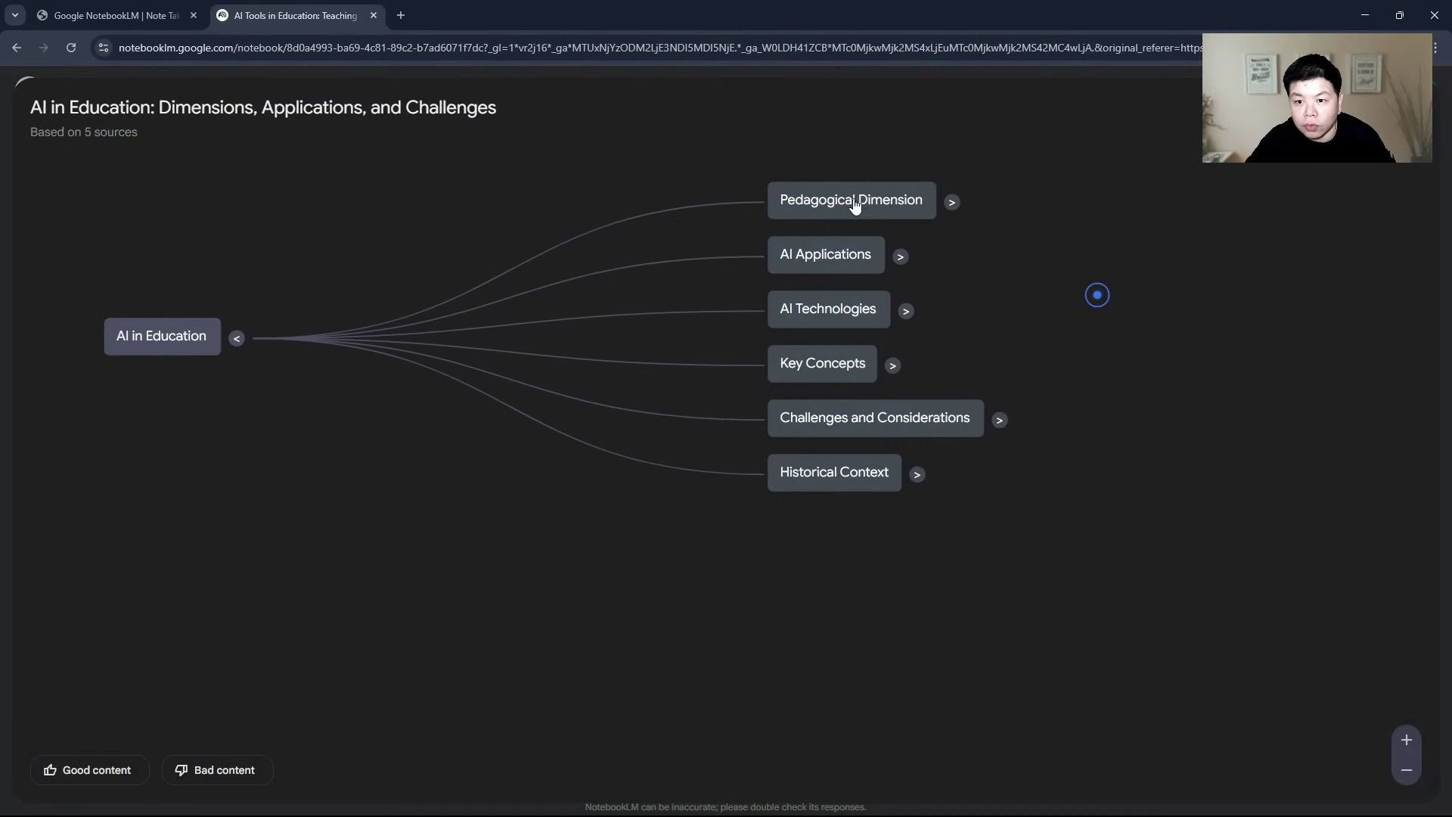
left_click(845, 224)
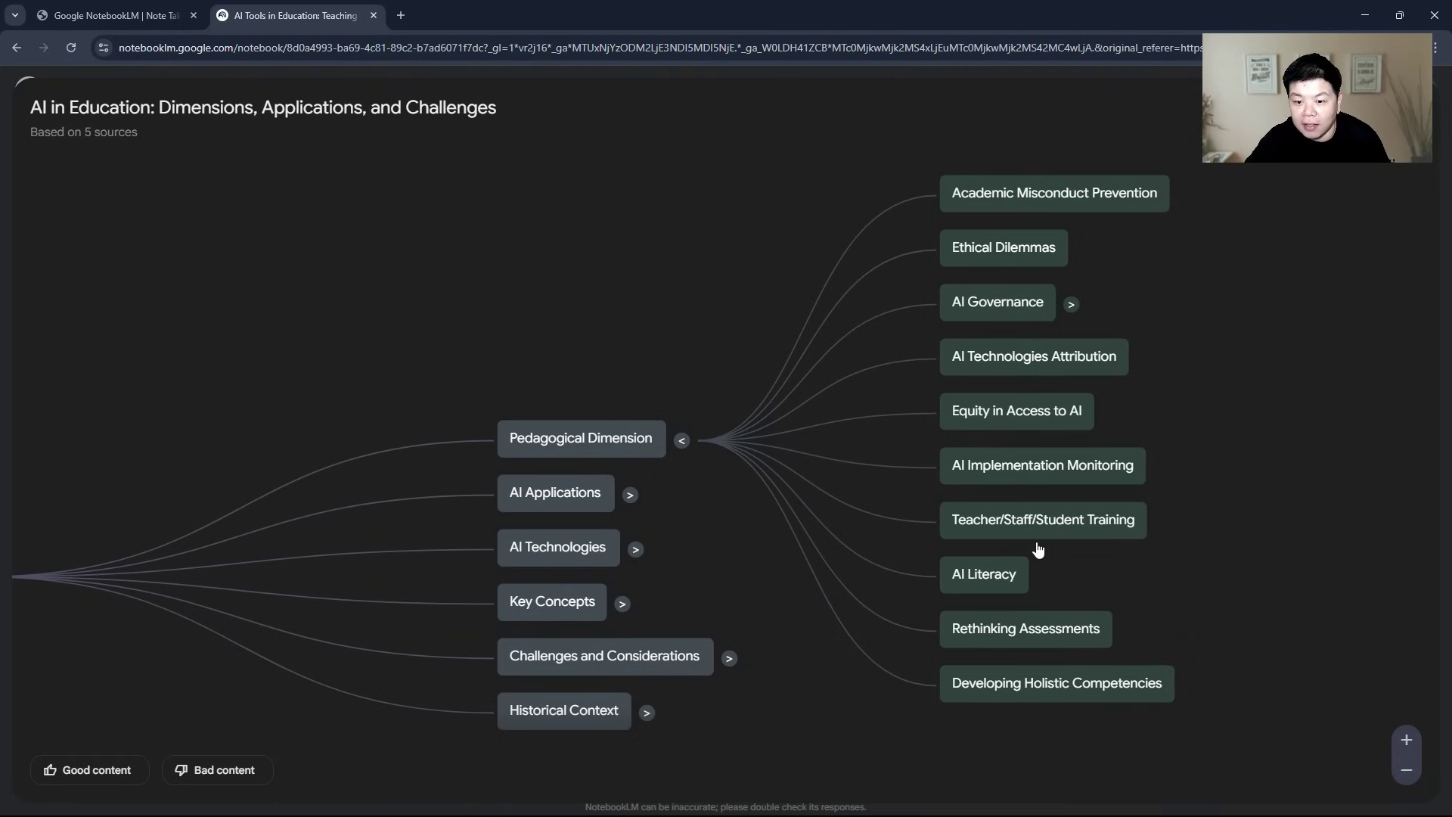
left_click(992, 583)
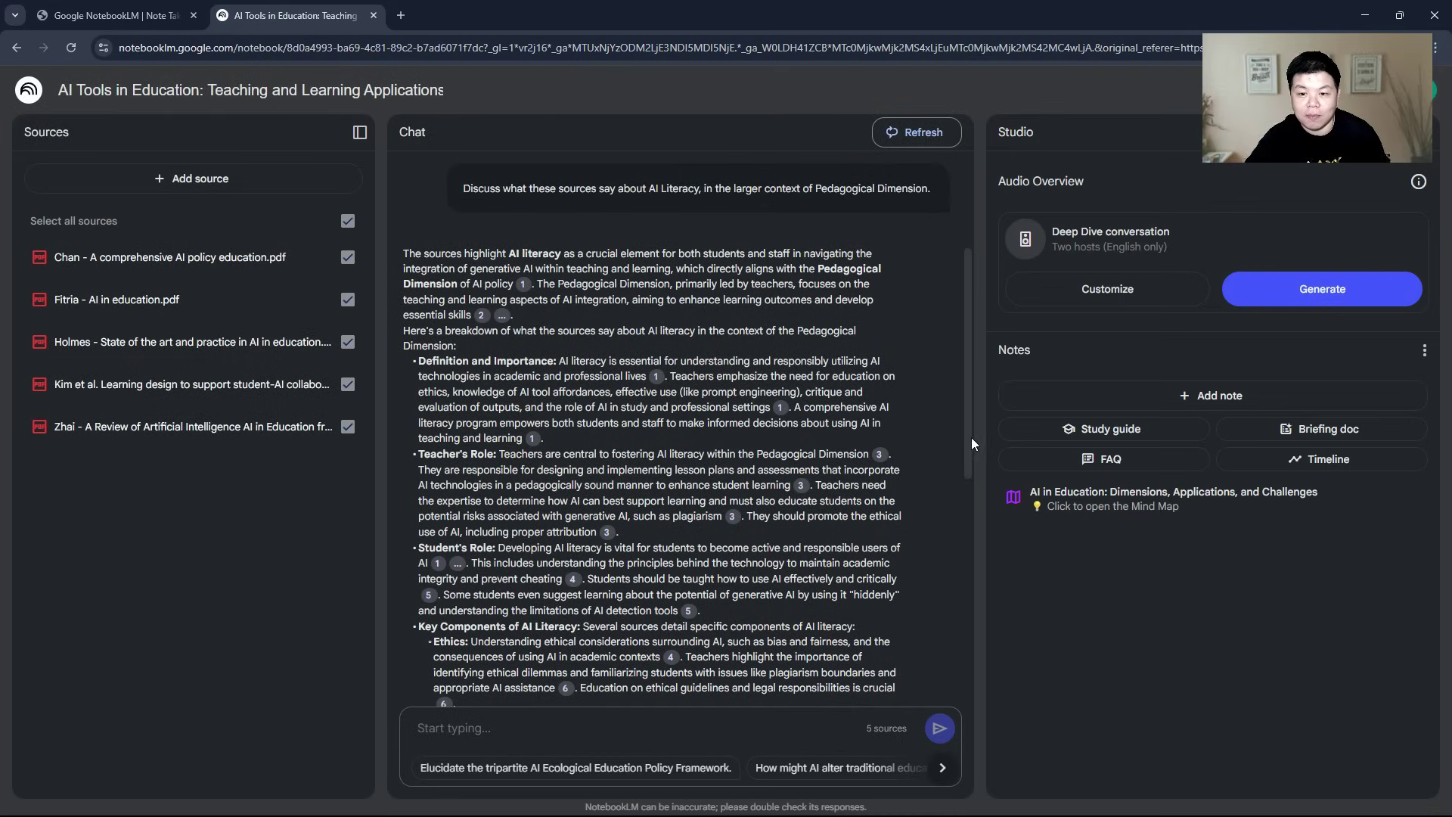
- Scroll through the AI Literacy answer with the Studio notes panel showing again
left_click_drag(971, 438, 970, 327)
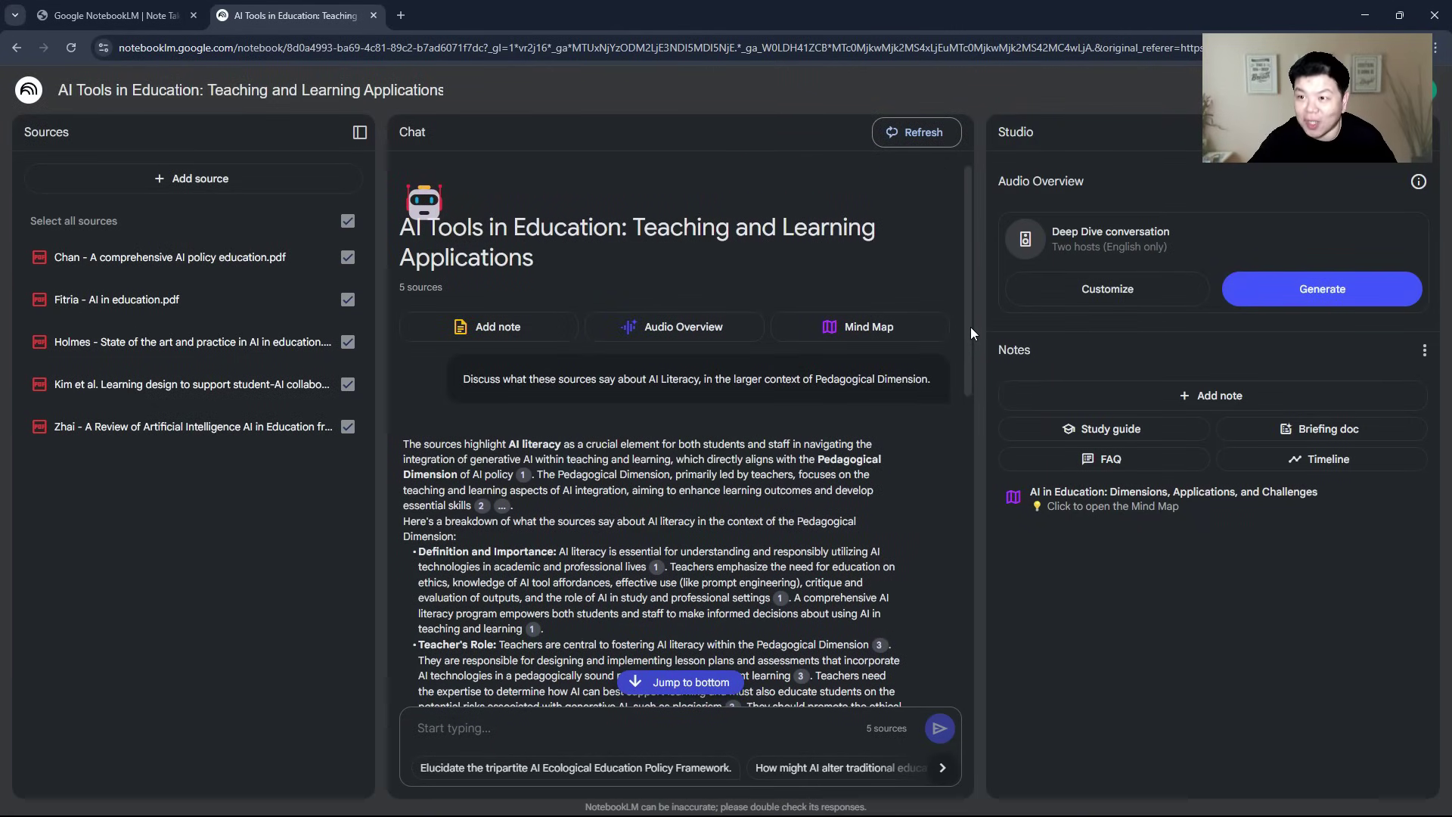
scroll(855, 498, "down", 4)
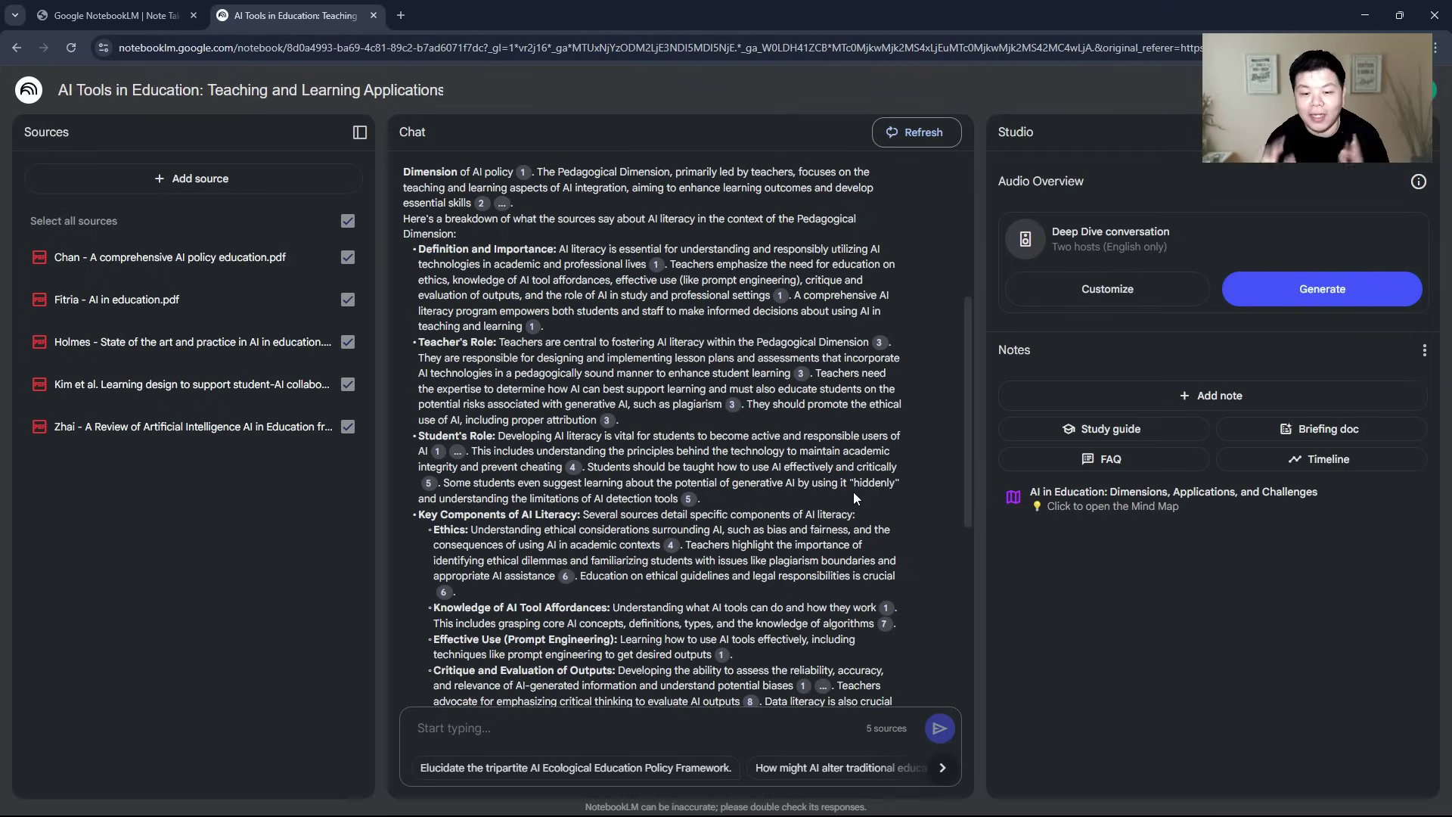
scroll(840, 476, "up", 4)
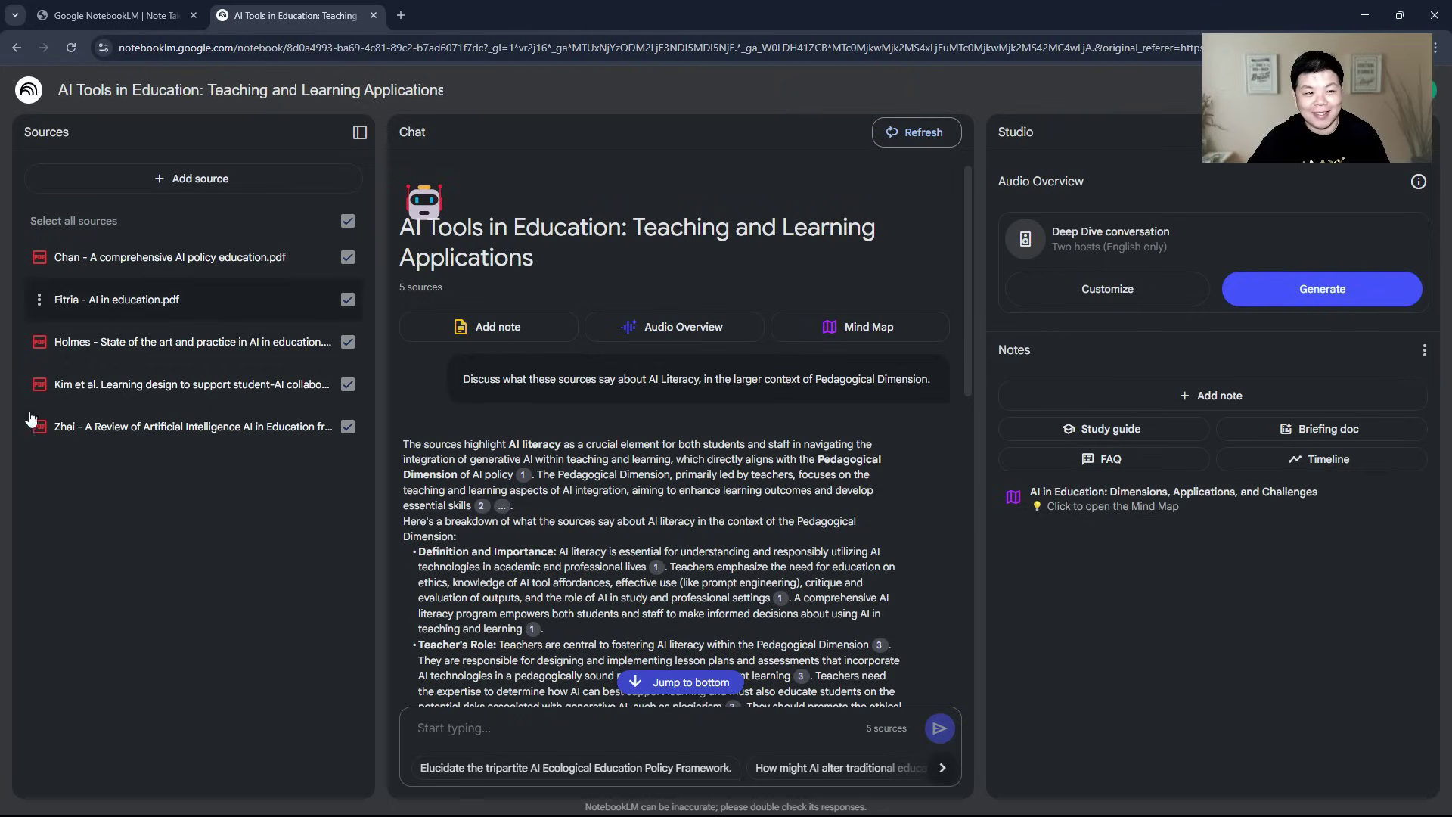
- Generate the Deep Dive audio overview from the five sources
left_click(1239, 294)
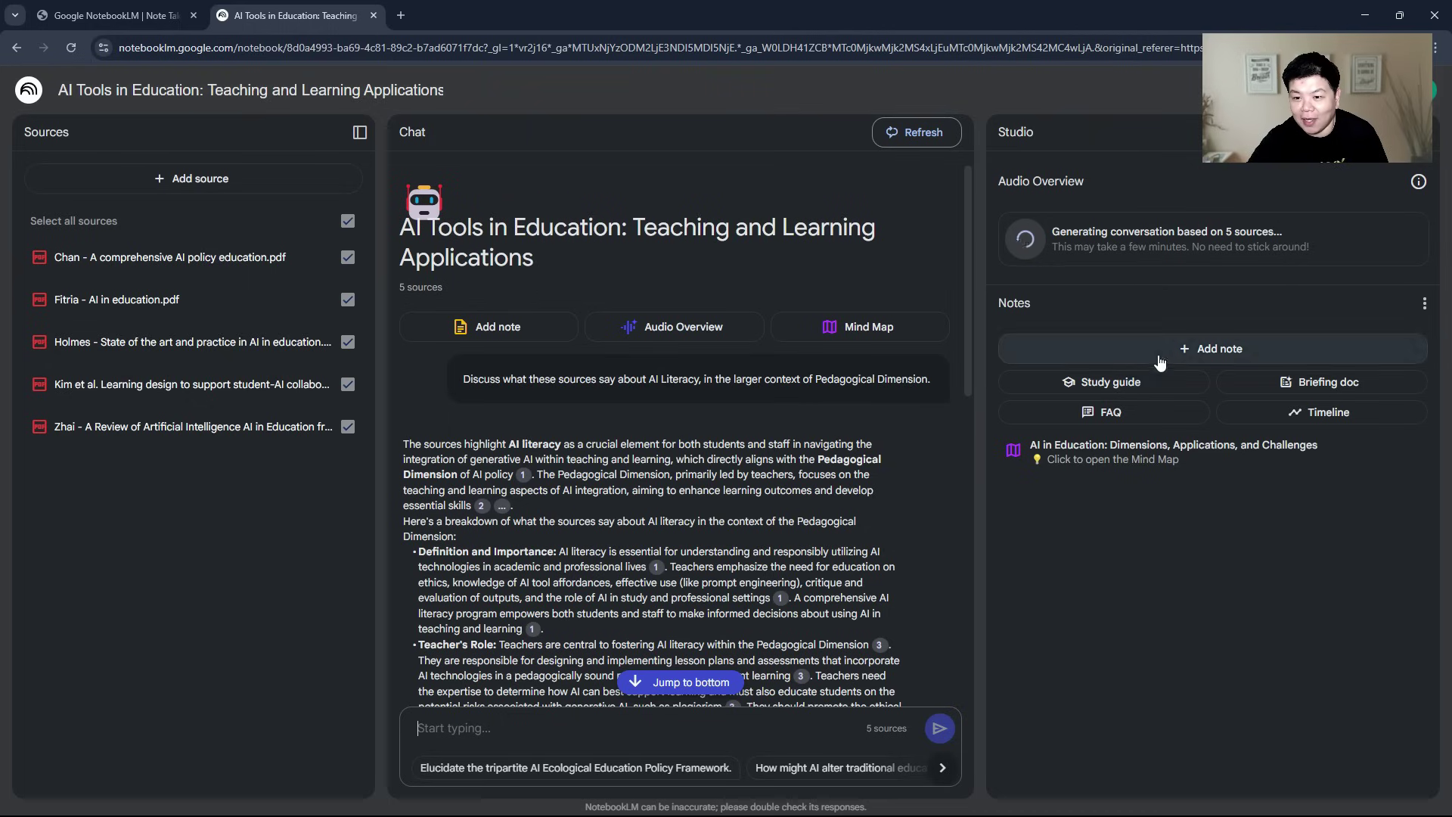
- Create the study guide 'AI in Education: A Review of Key Concepts and Research' and review its quiz
left_click(1135, 382)
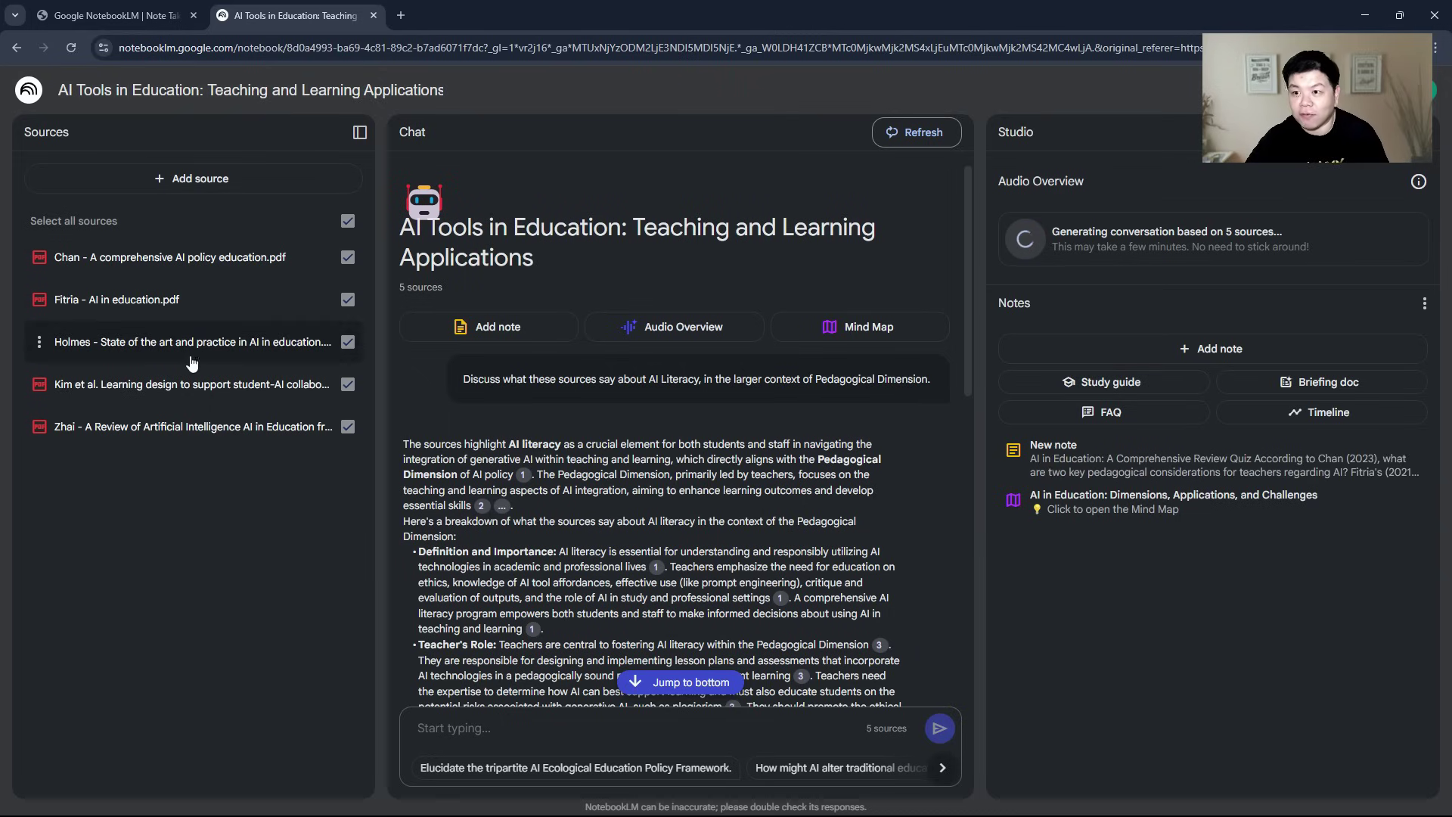
left_click(1108, 462)
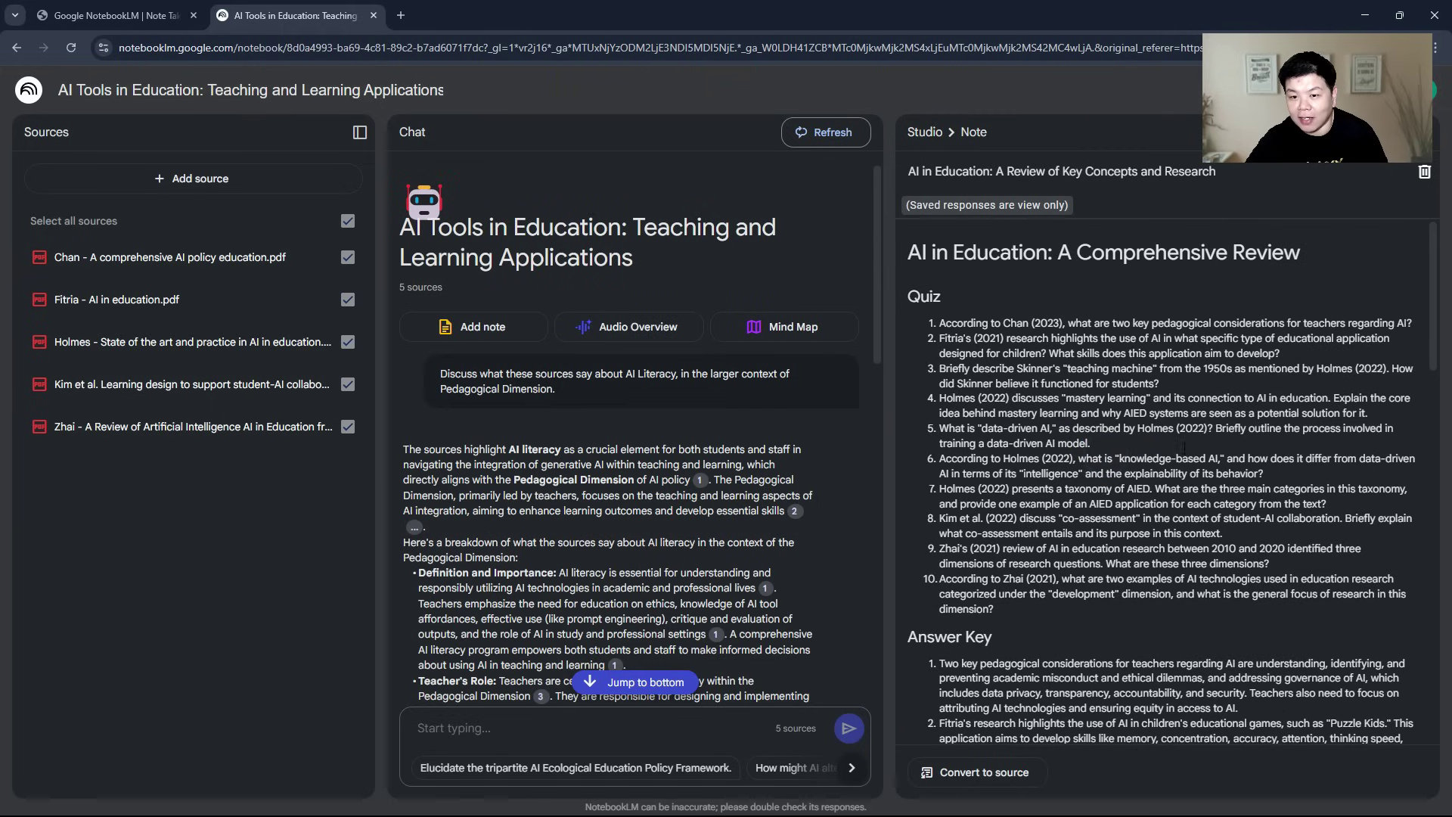
scroll(1185, 447, "down", 10)
scroll(1185, 447, "down", 5)
scroll(1184, 448, "up", 8)
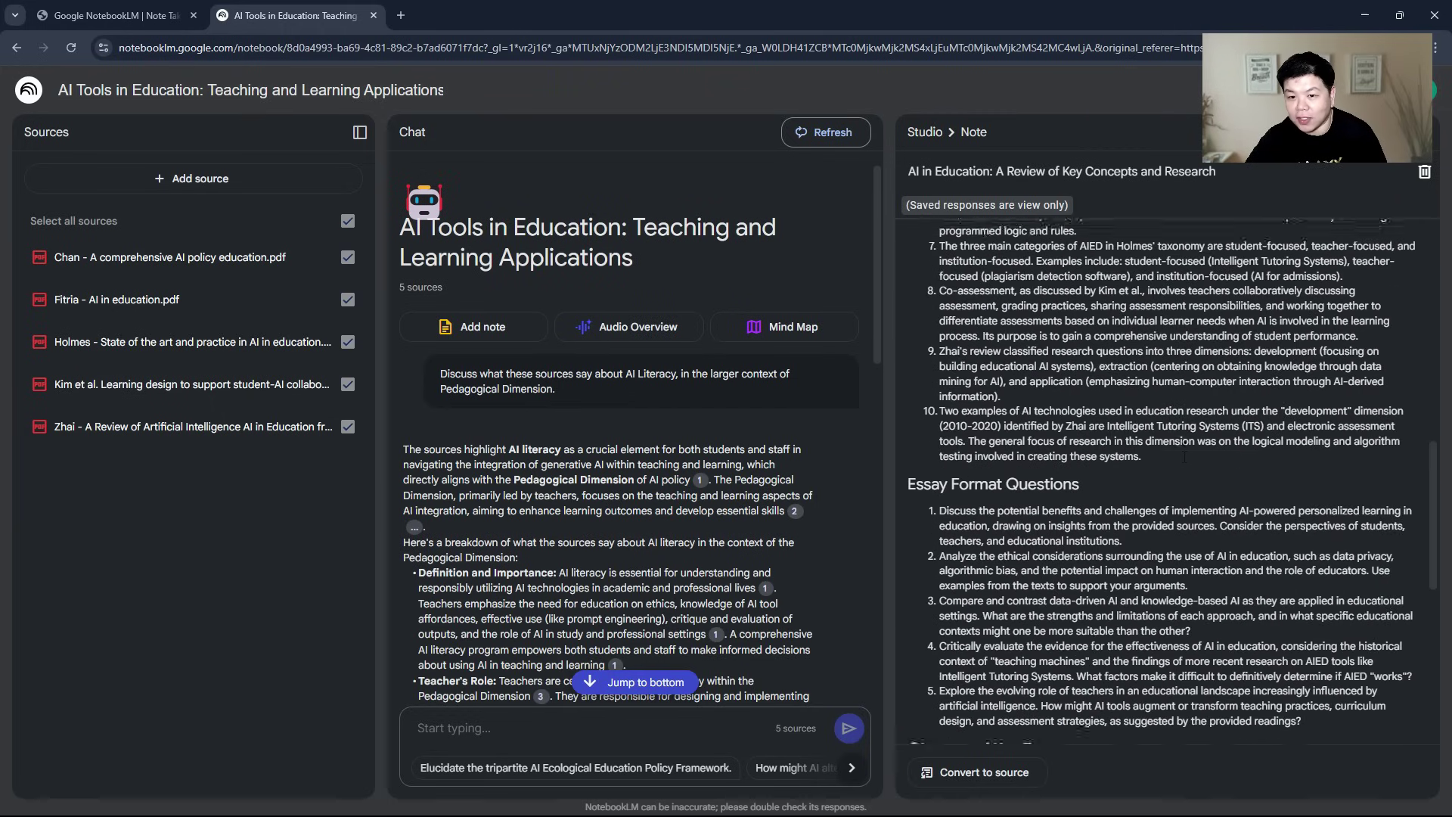
scroll(1185, 448, "down", 3)
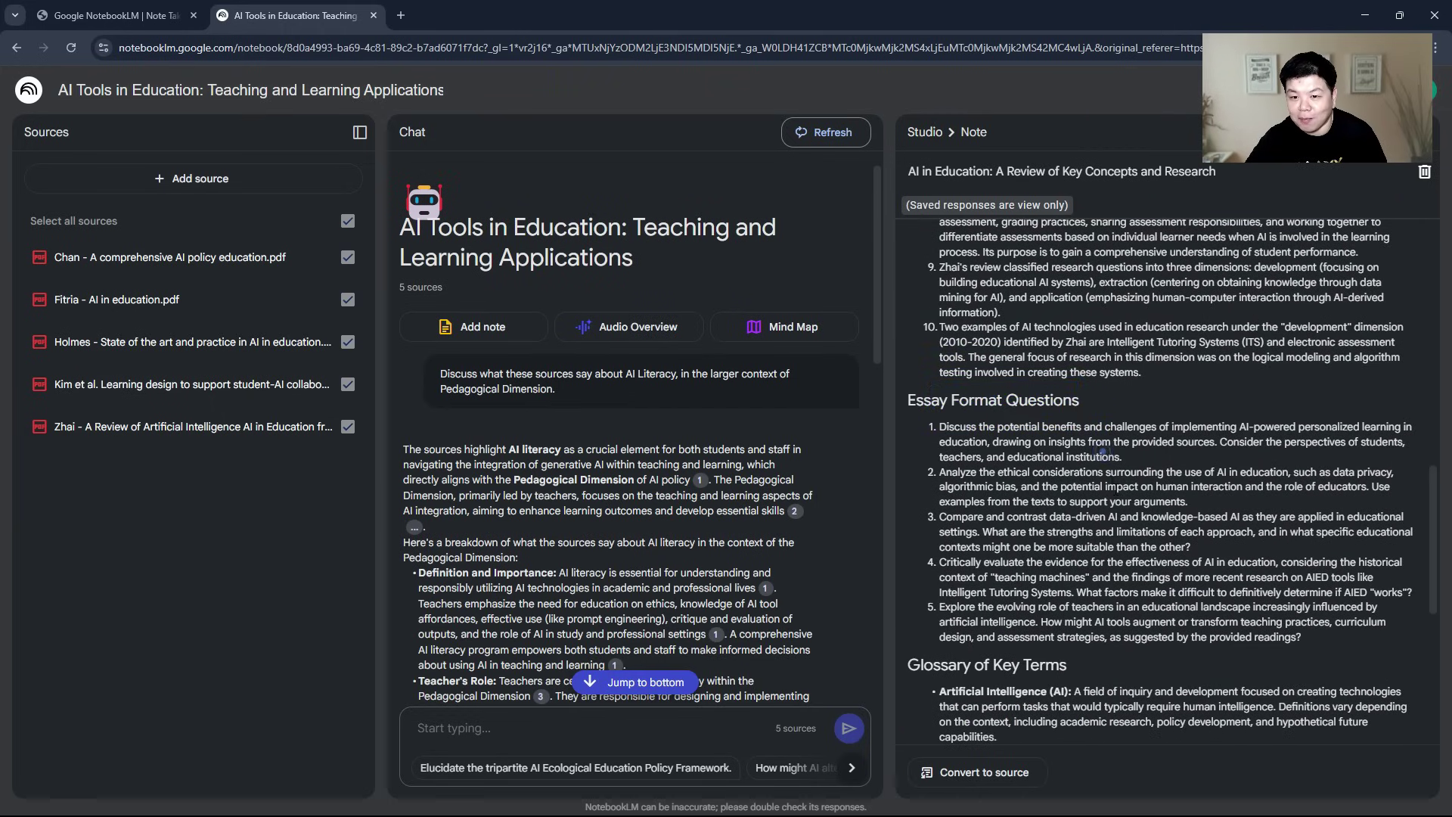
scroll(1126, 551, "down", 6)
scroll(1125, 551, "up", 6)
scroll(1127, 552, "up", 10)
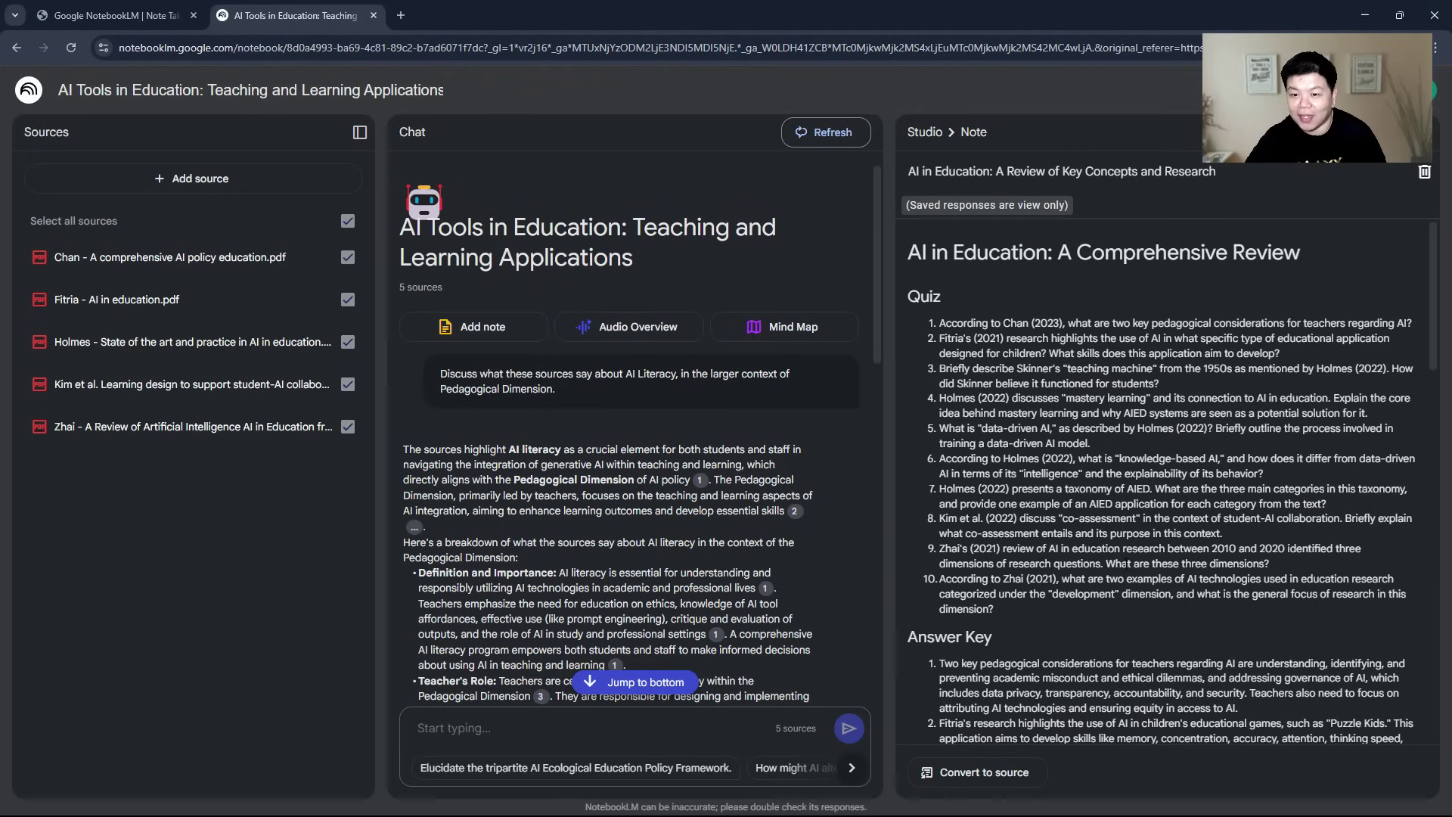
left_click_drag(941, 323, 1097, 609)
left_click(1096, 609)
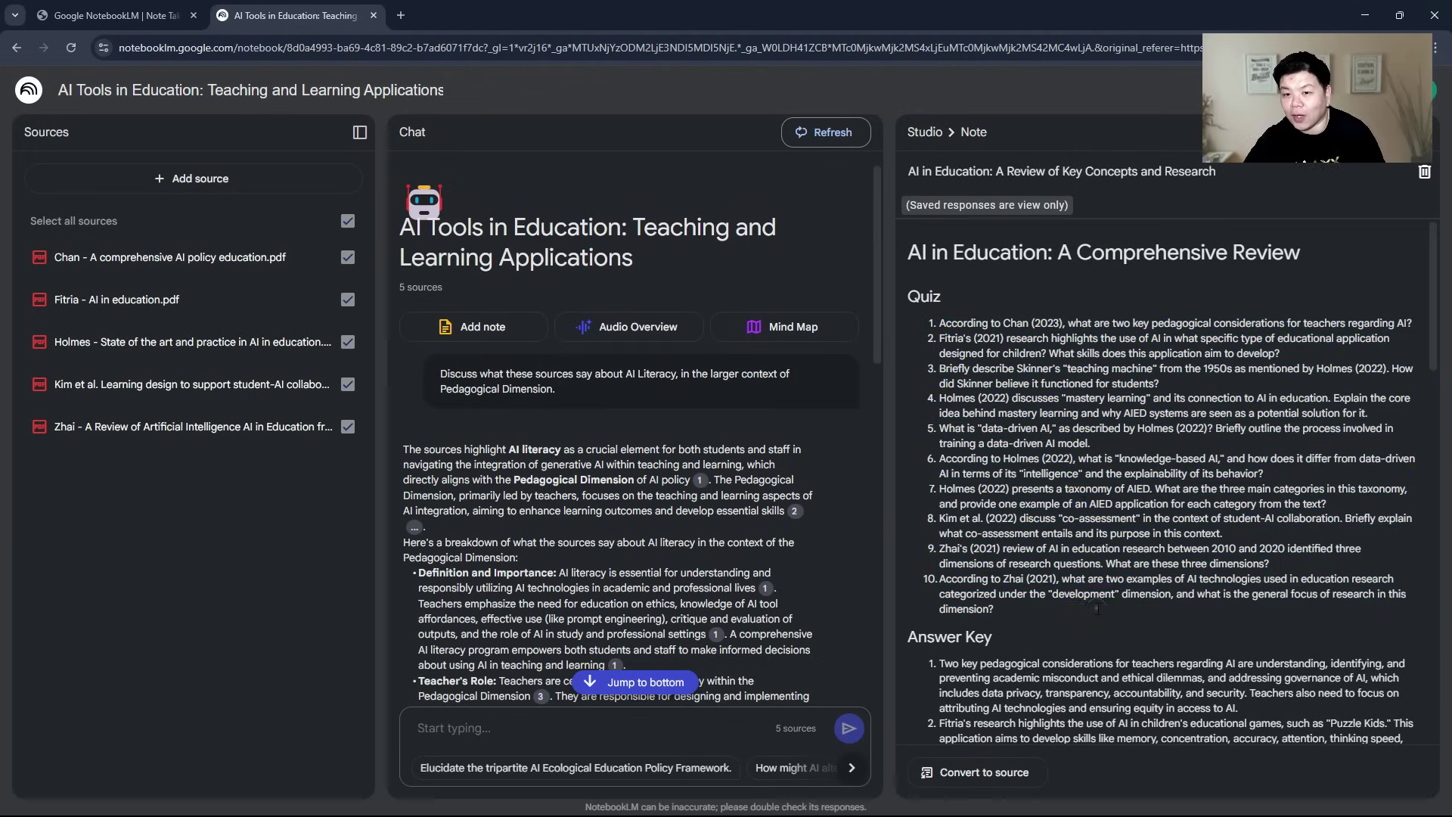
- Create the FAQ note 'AI in Education: Applications, Benefits, and Challenges' and read through it
left_click(933, 134)
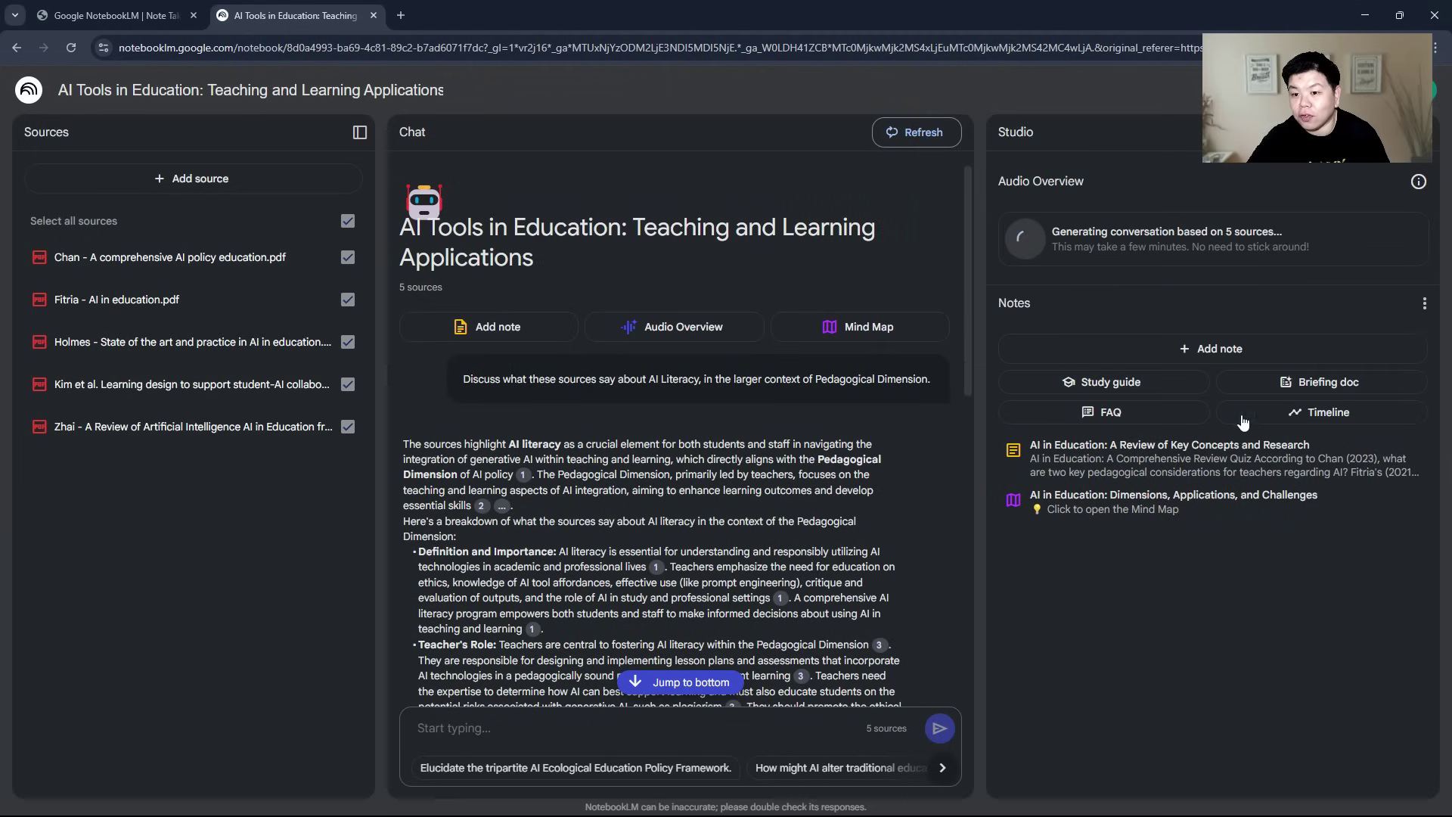
left_click(1162, 415)
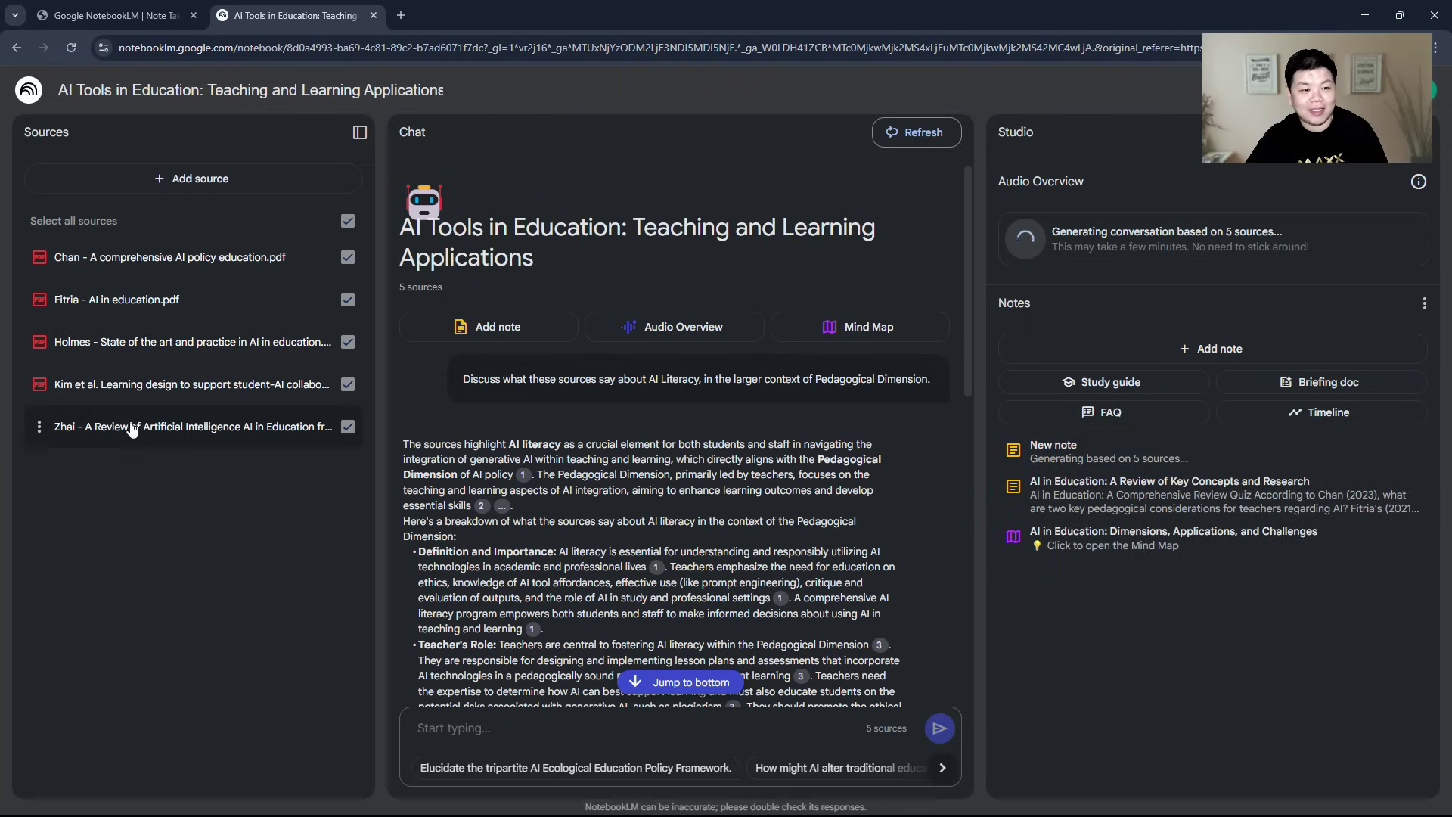
left_click(1127, 454)
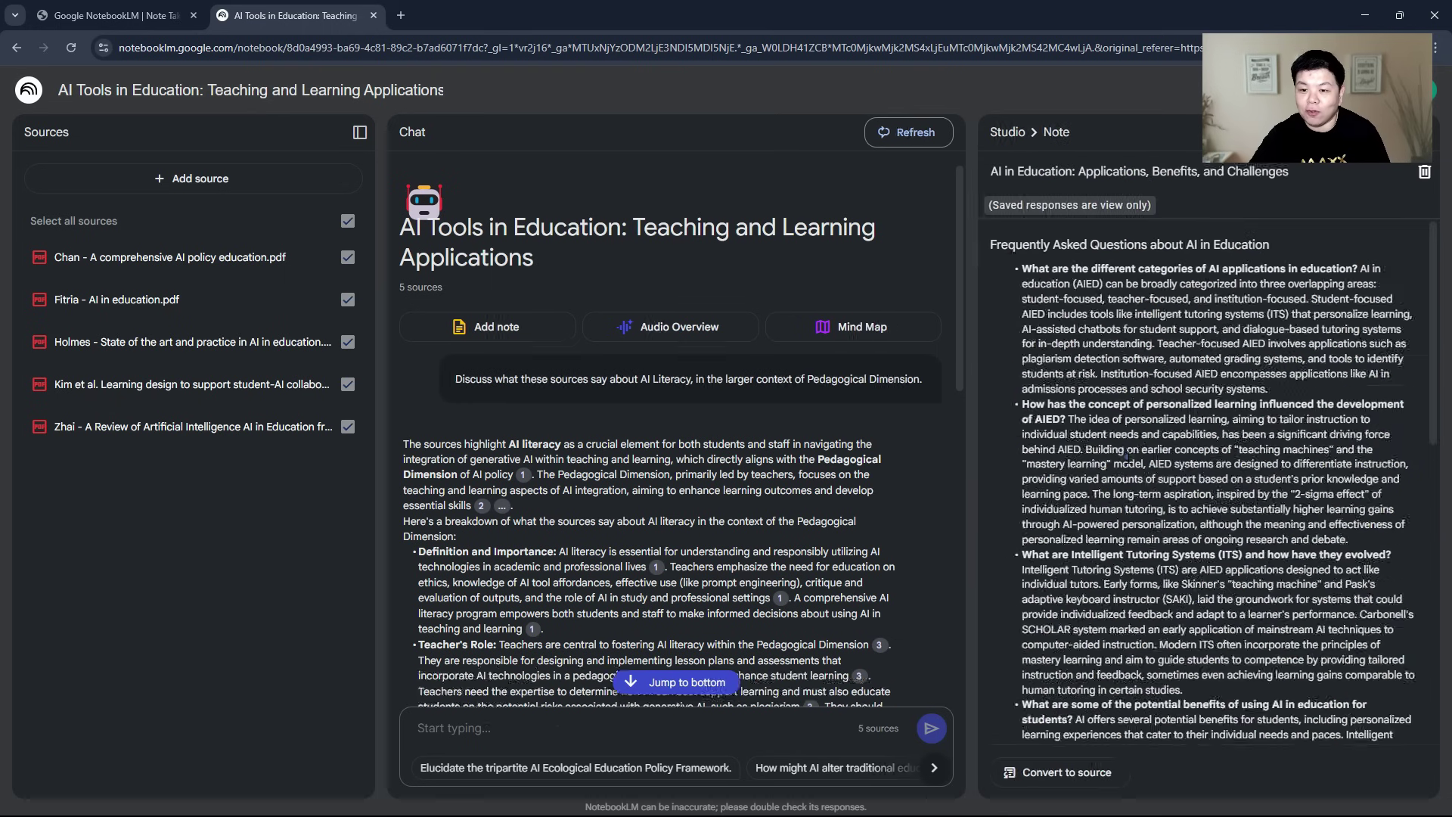
left_click_drag(935, 268, 1306, 268)
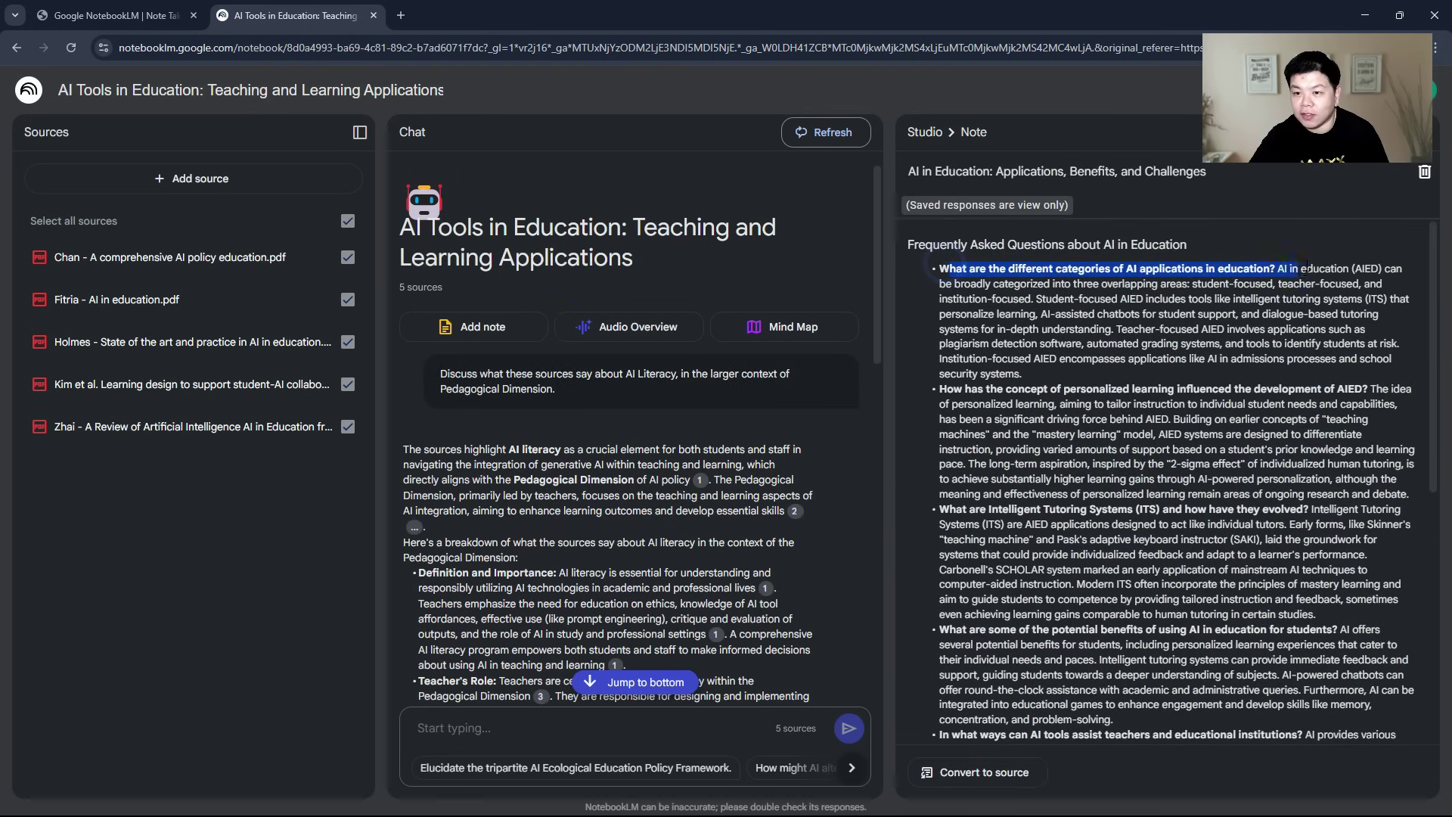
left_click(1223, 302)
scroll(1213, 387, "down", 3)
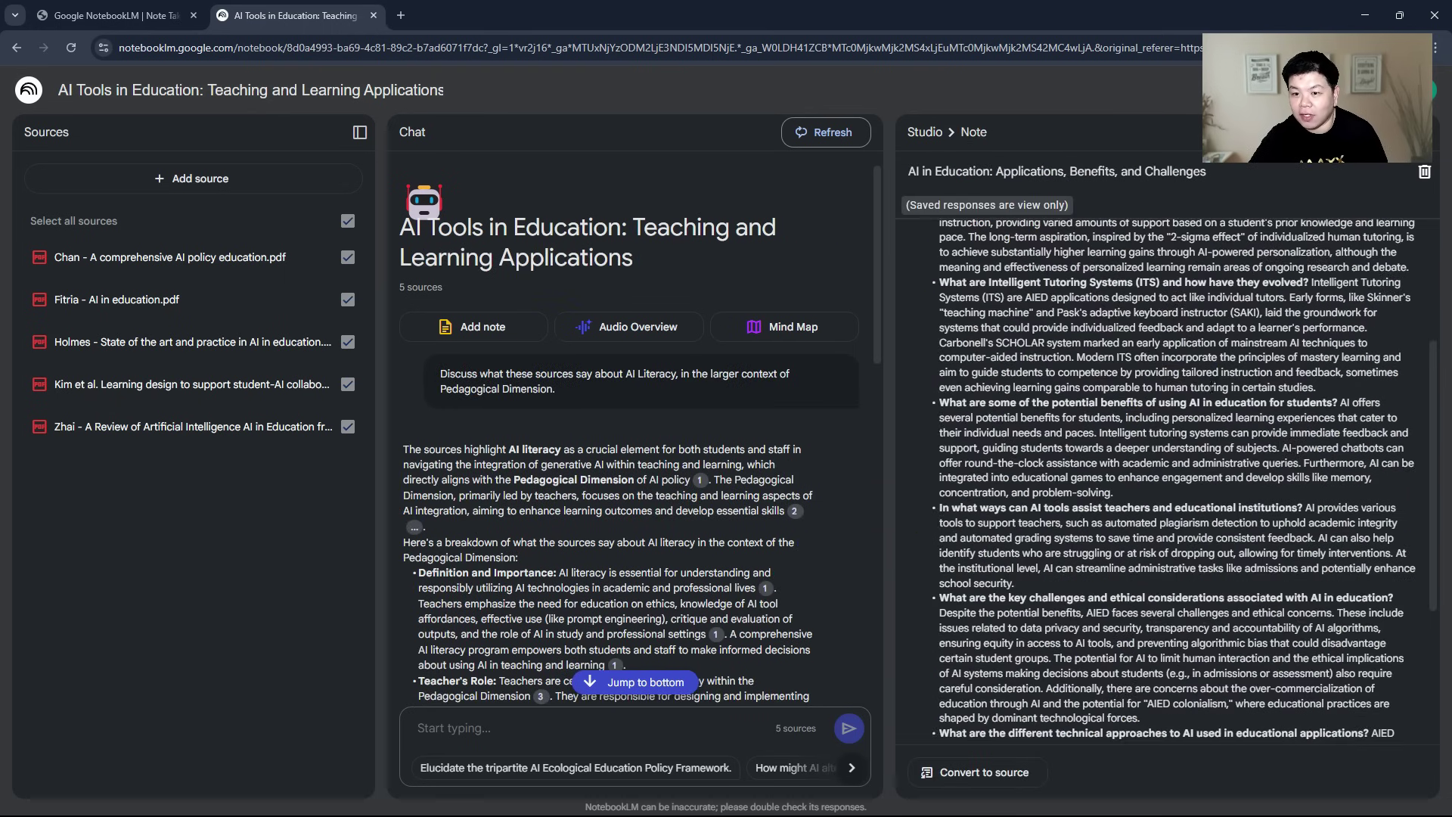
scroll(1213, 387, "up", 3)
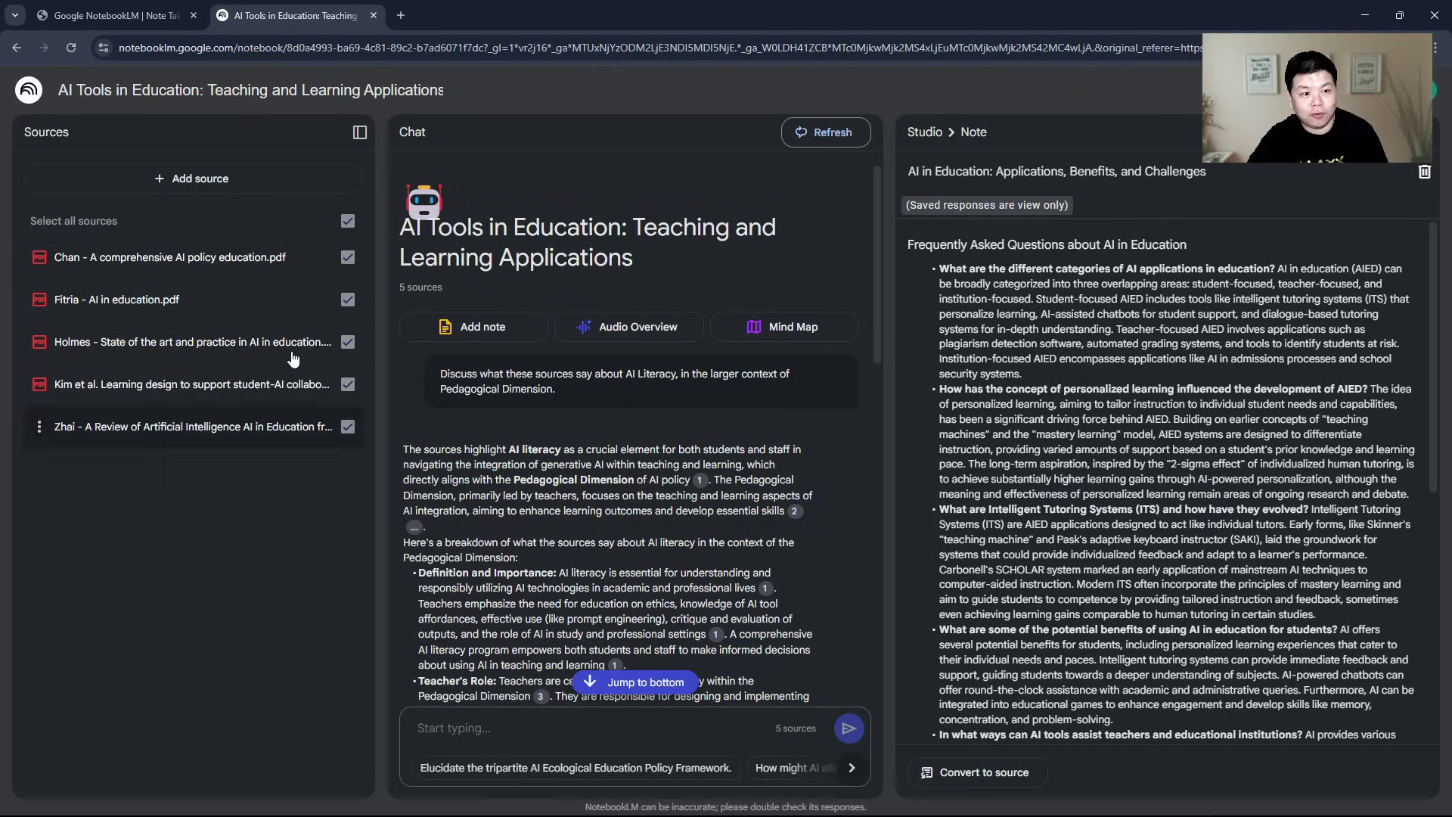
left_click(928, 134)
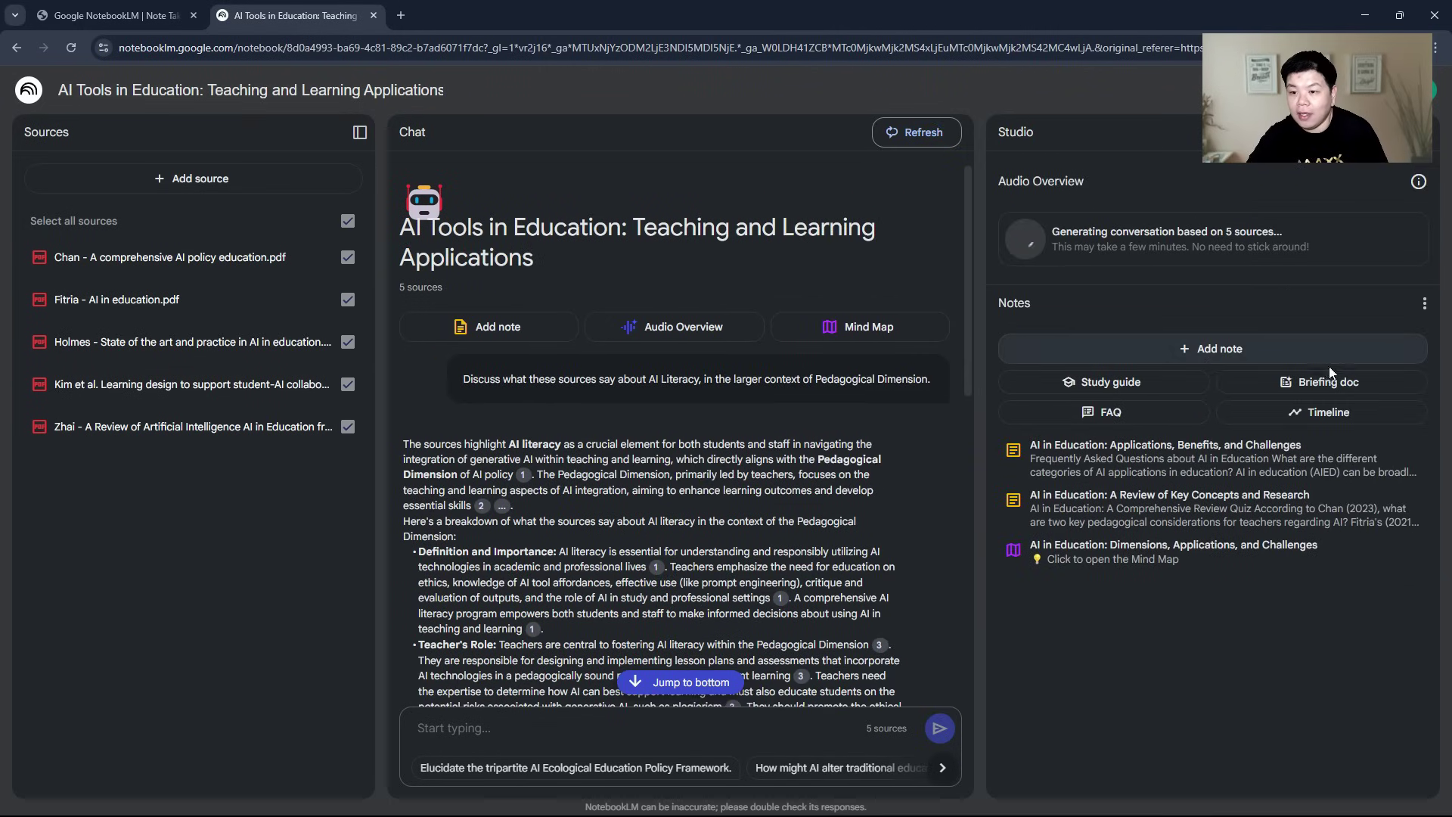
- Create the timeline note, briefly play the audio overview at lower volume, then open Interactive mode
left_click(1333, 414)
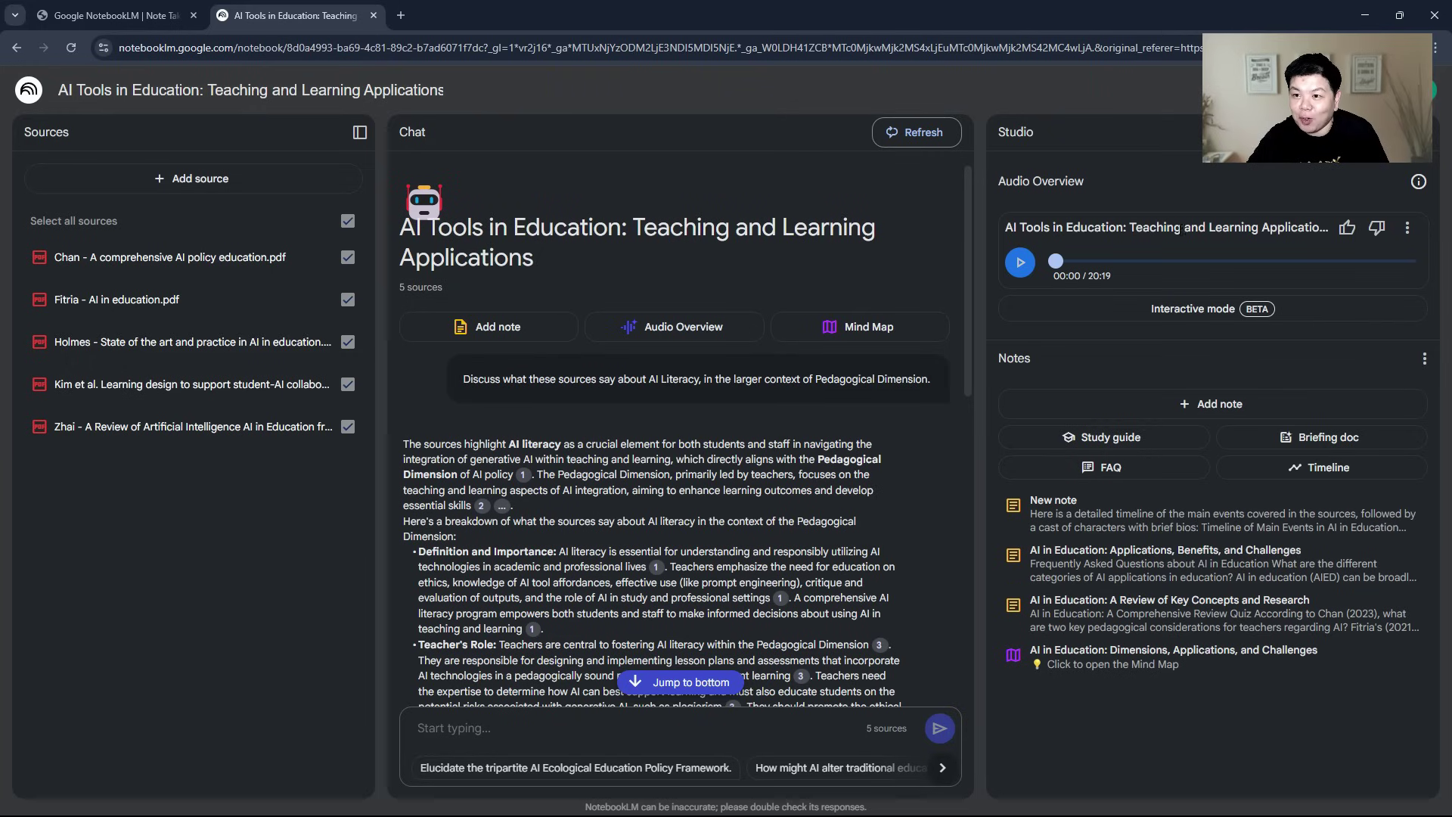
left_click(1021, 263)
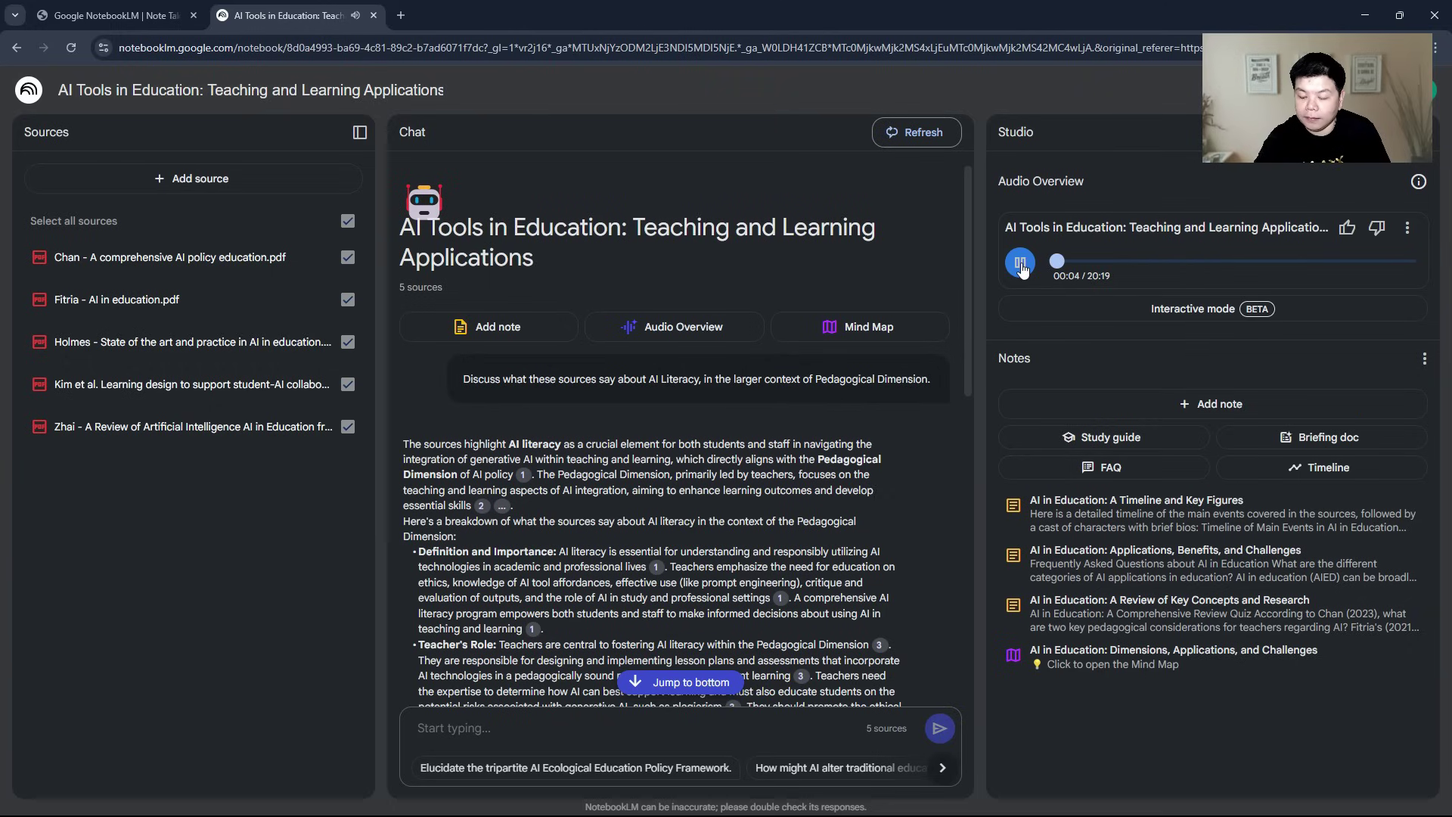
key("XF86AudioLowerVolume")
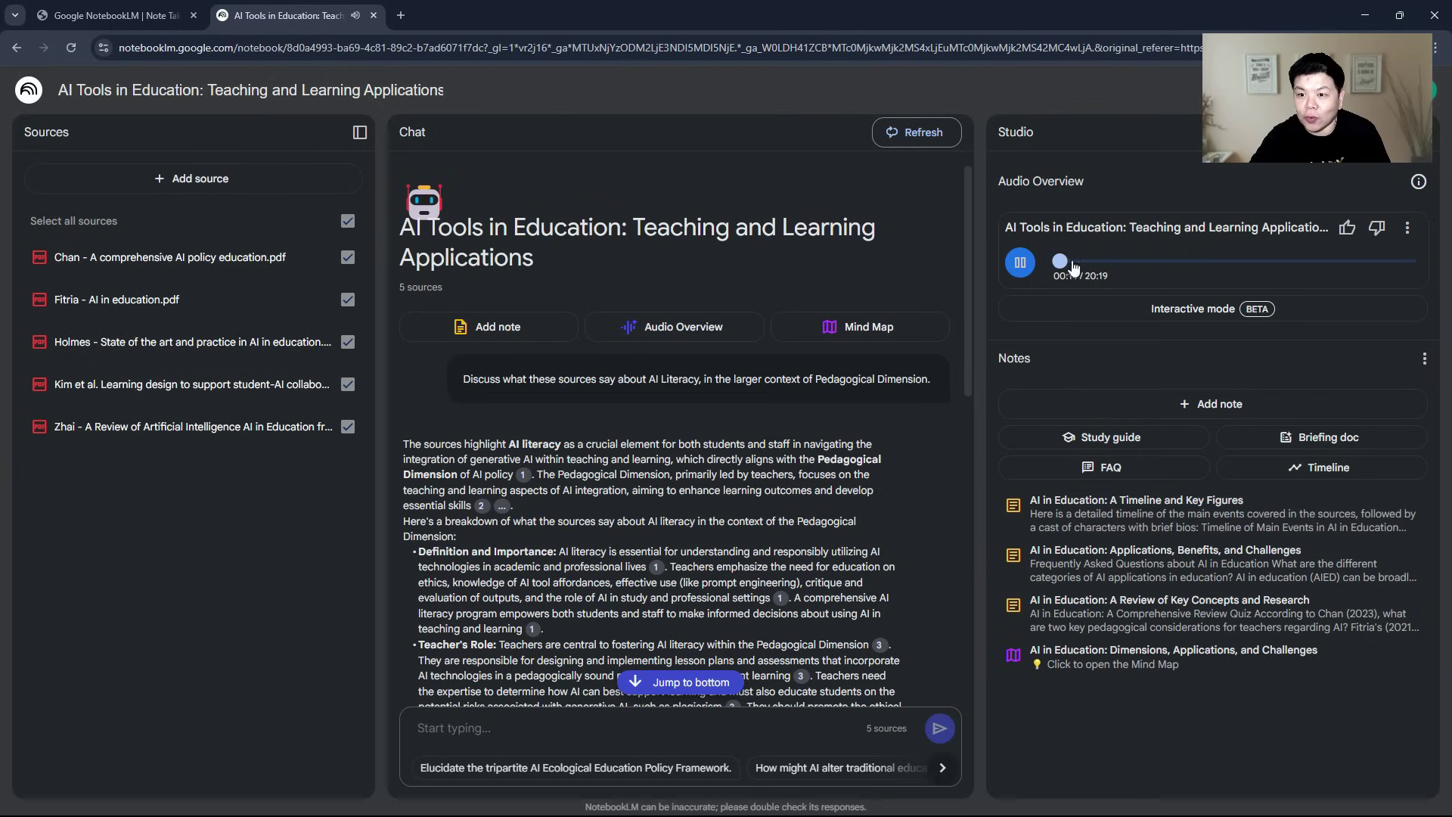
left_click(1020, 261)
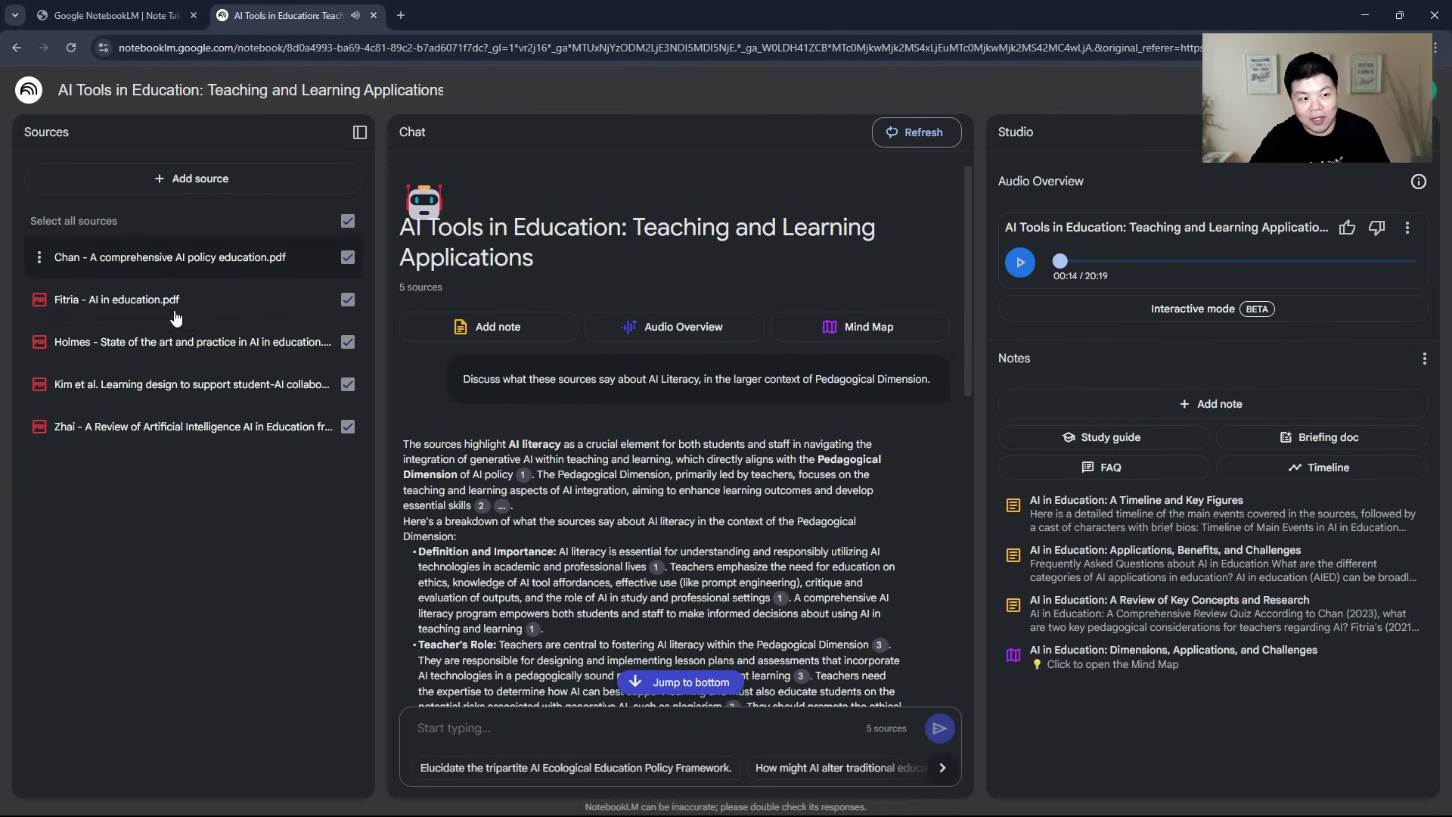
left_click(1191, 309)
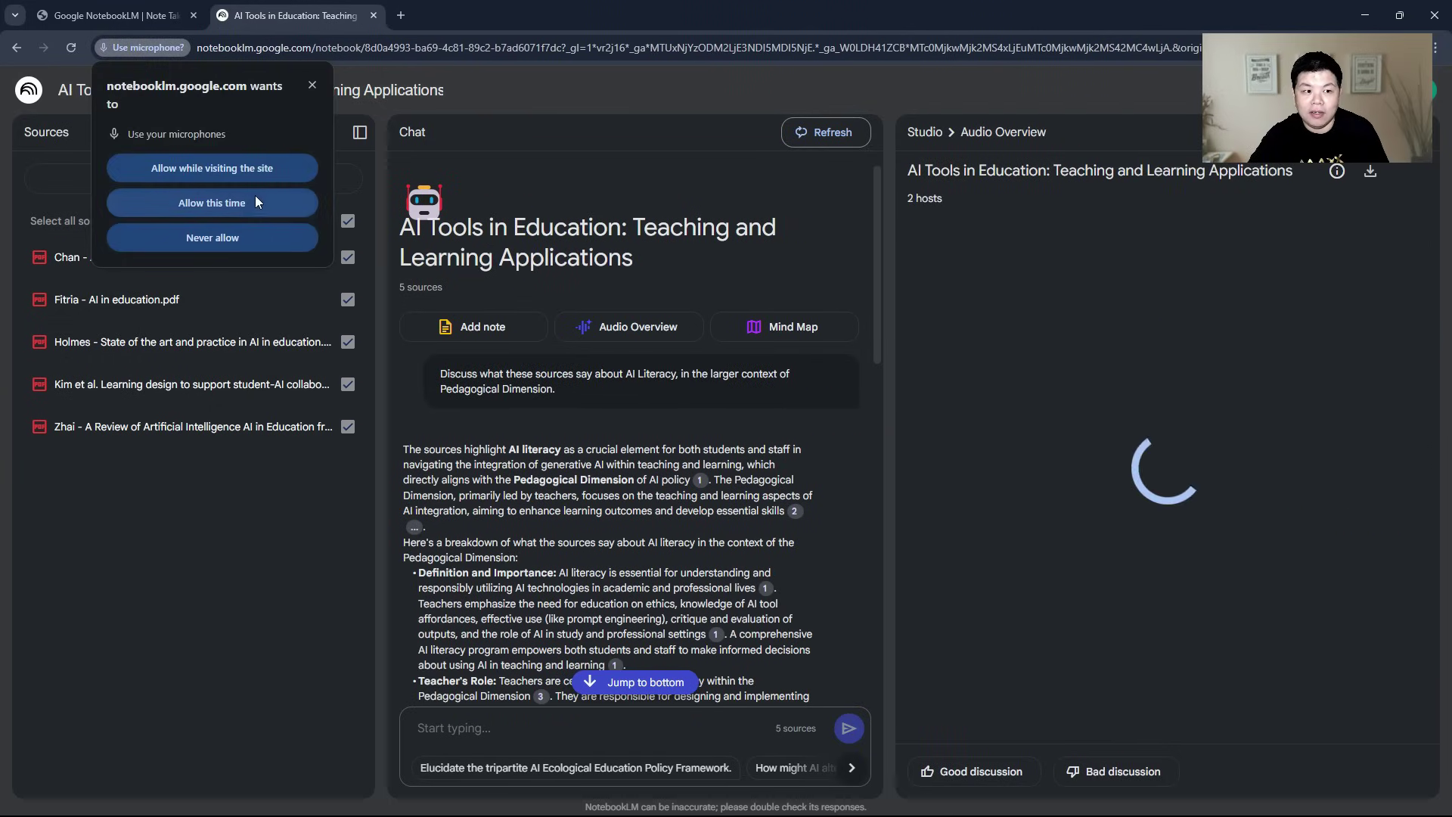
- Allow microphone access this time, start the interactive audio, and join the conversation with the hosts
left_click(242, 206)
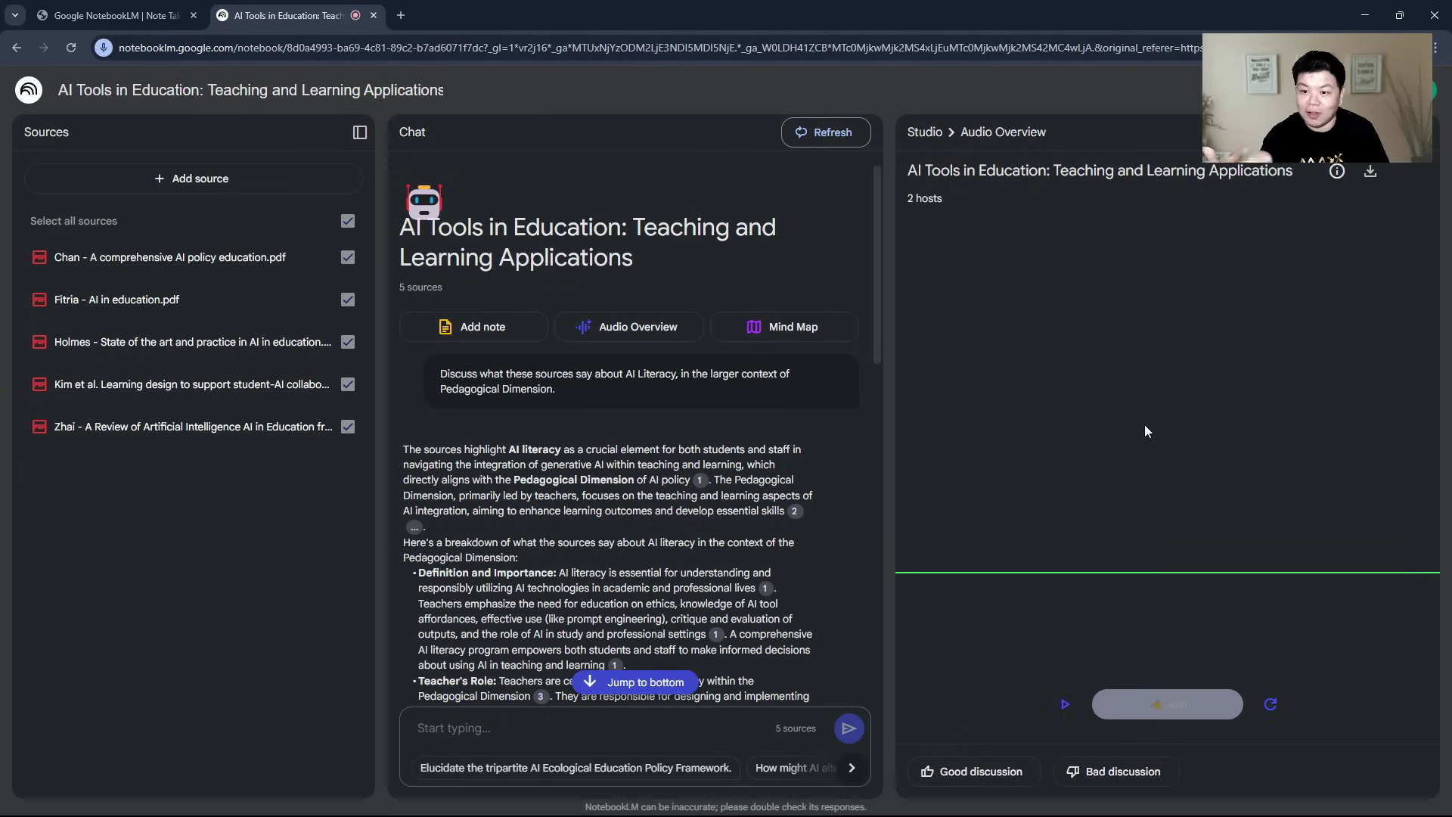
left_click(1072, 713)
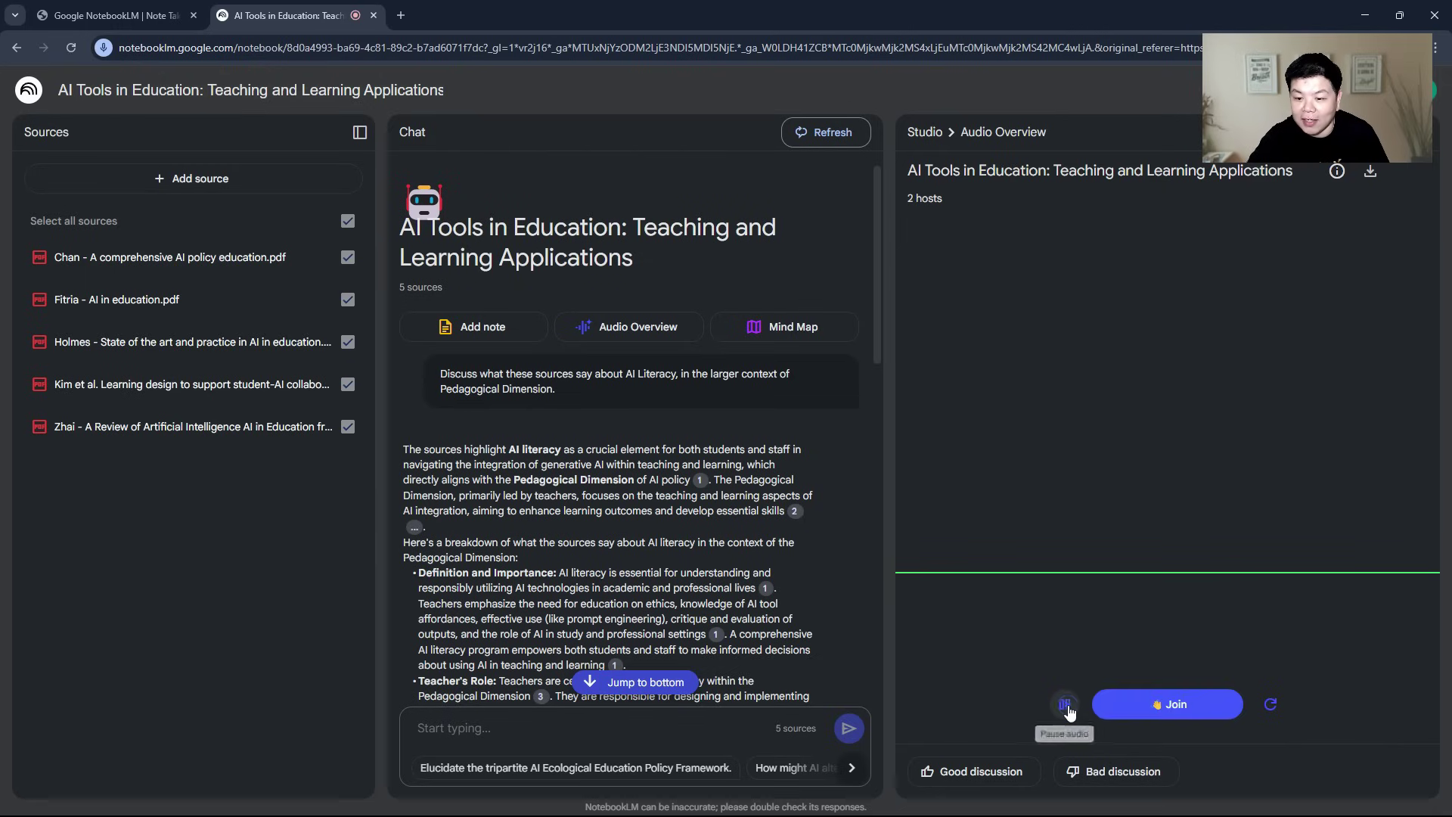
left_click(1180, 714)
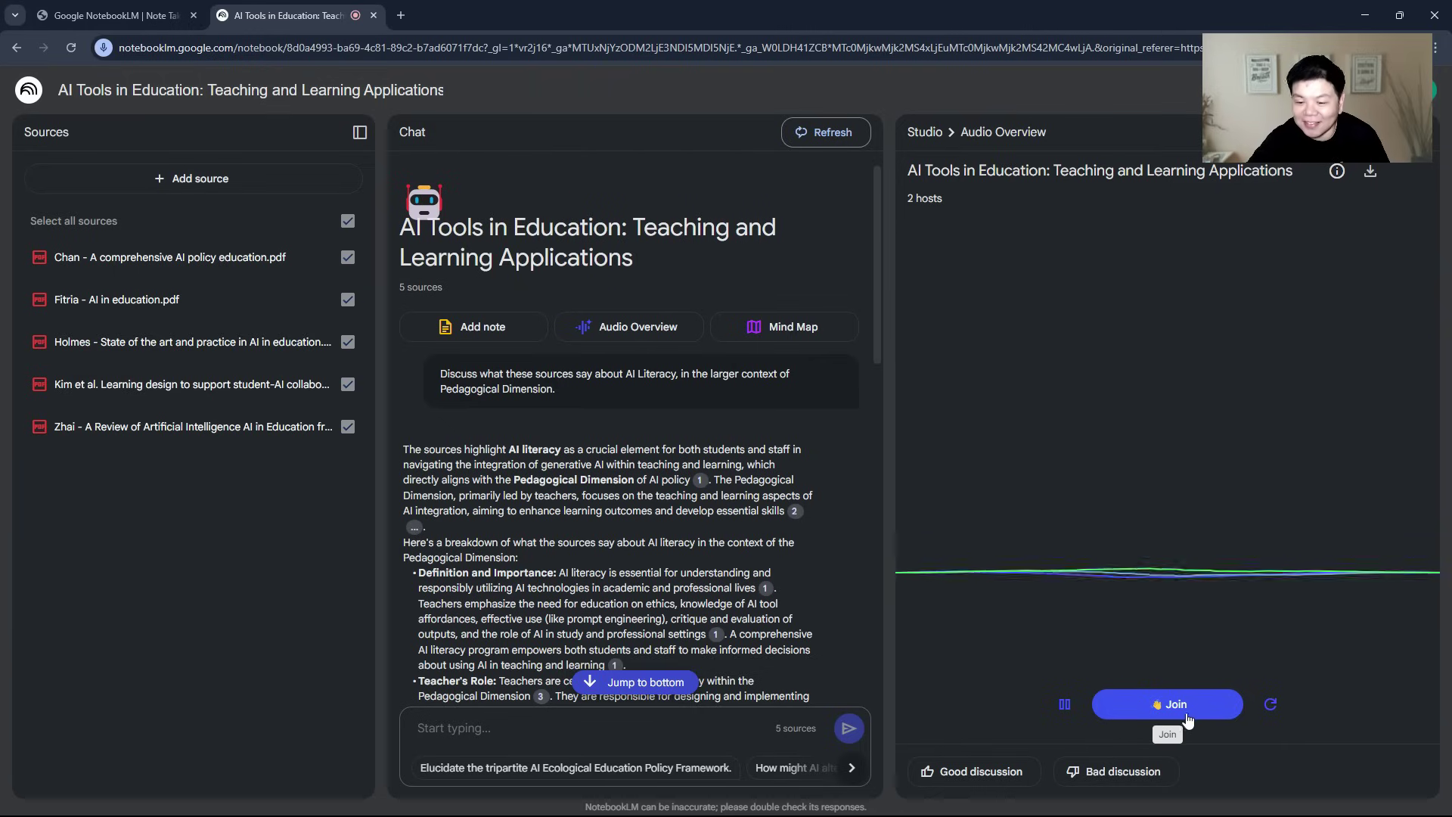
- Pause and resume the interactive audio, speak to the hosts once more, then pause it
left_click(1075, 717)
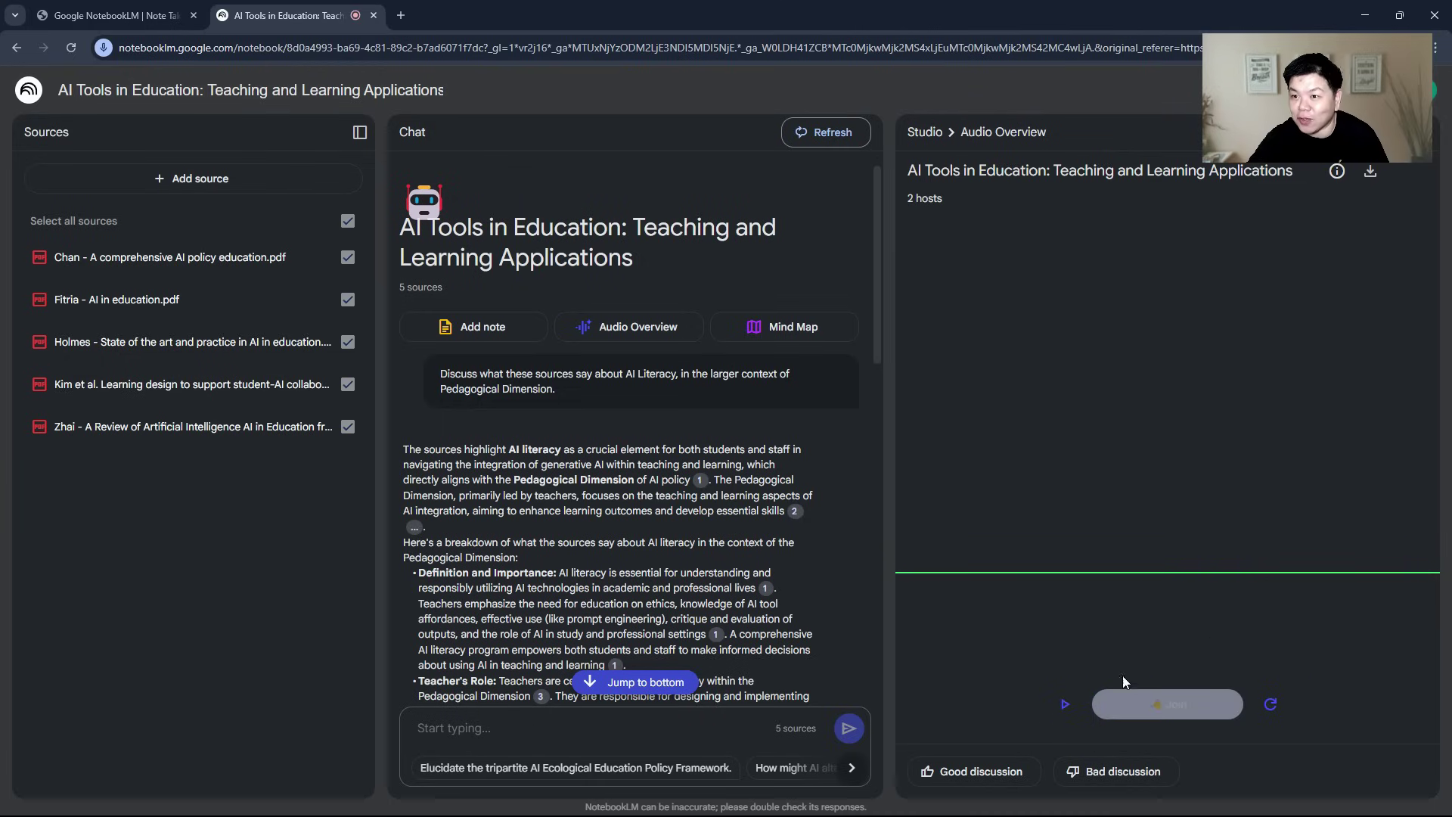
left_click(1066, 705)
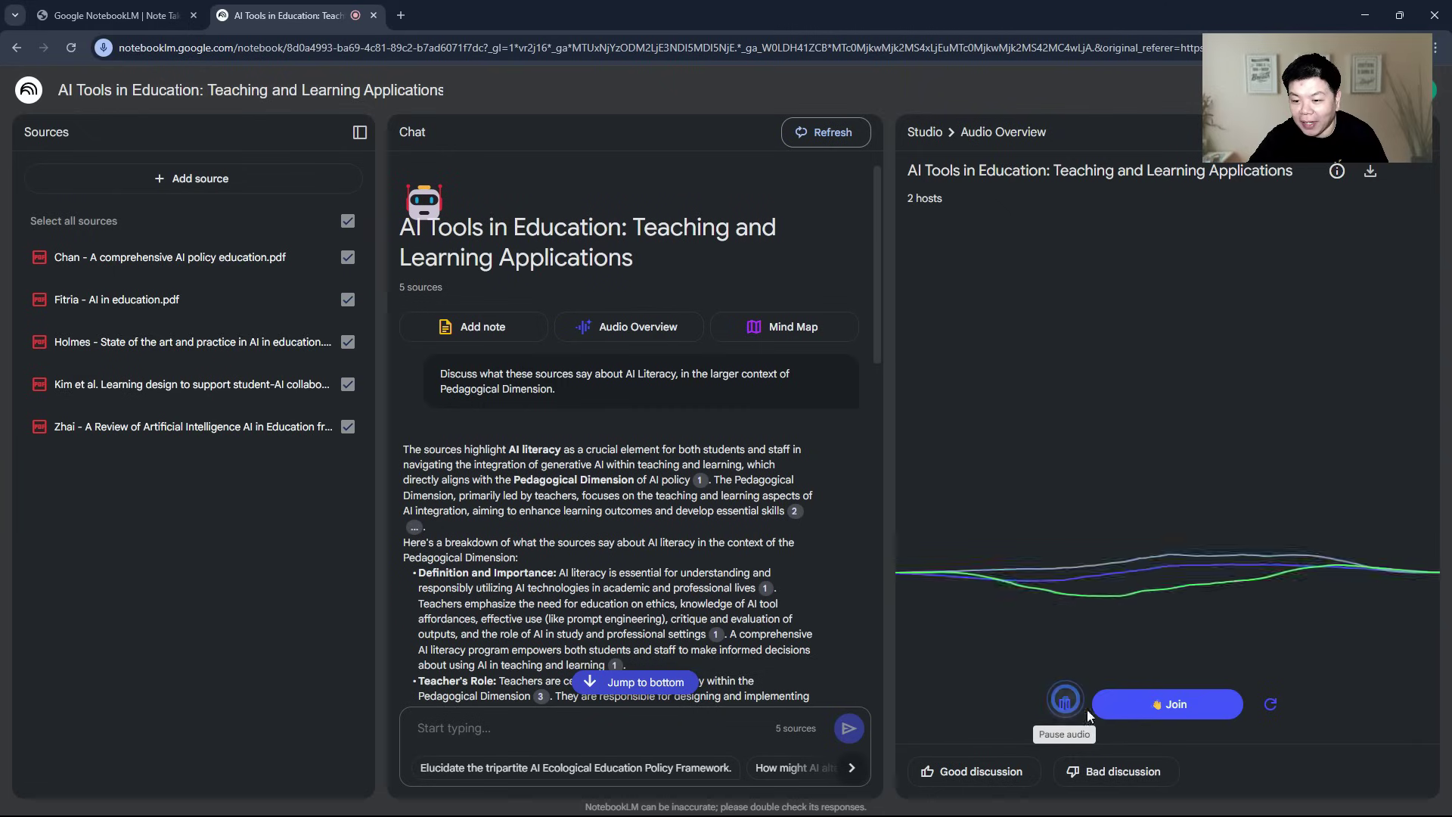
left_click(1191, 707)
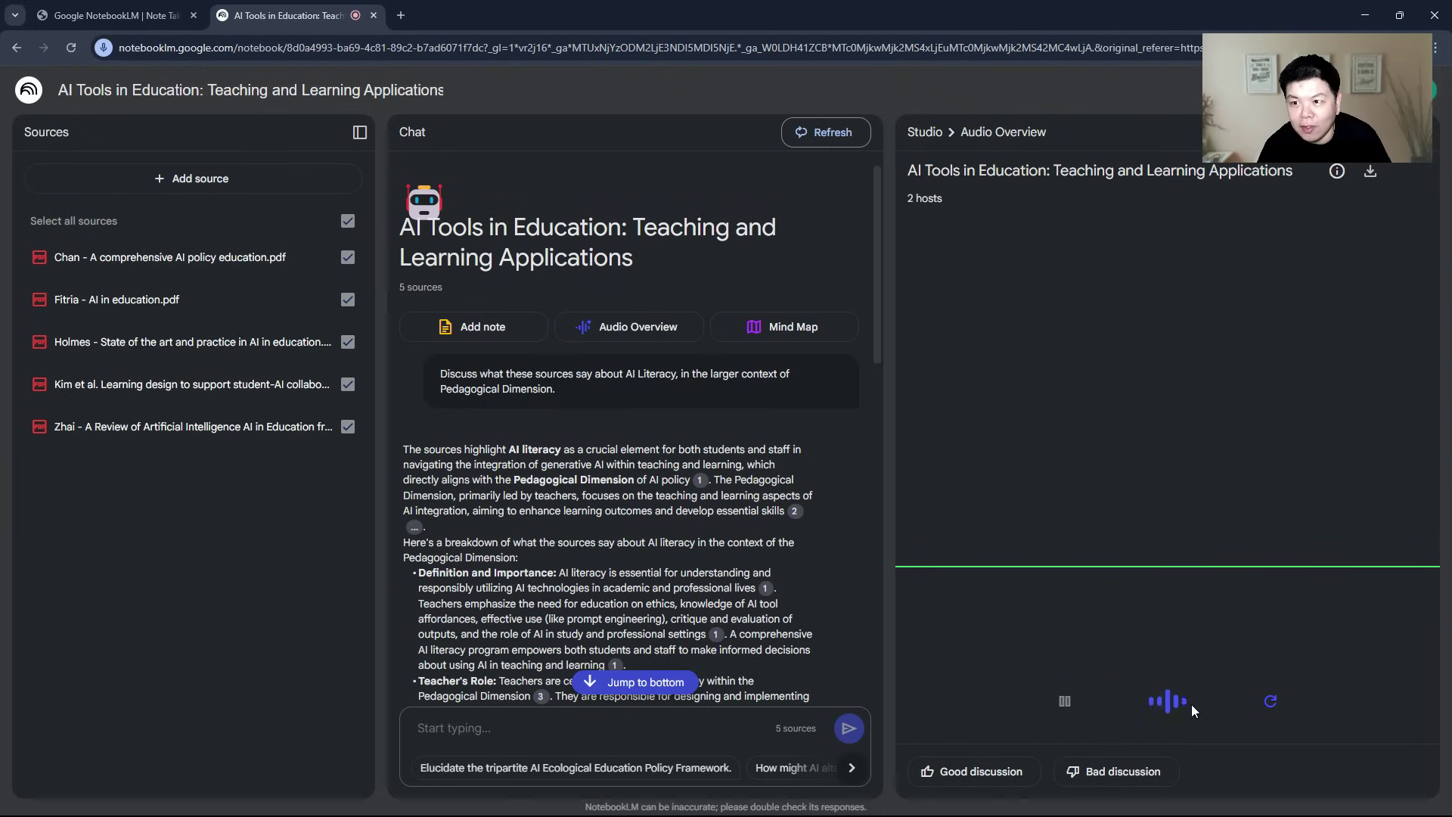
left_click(1191, 705)
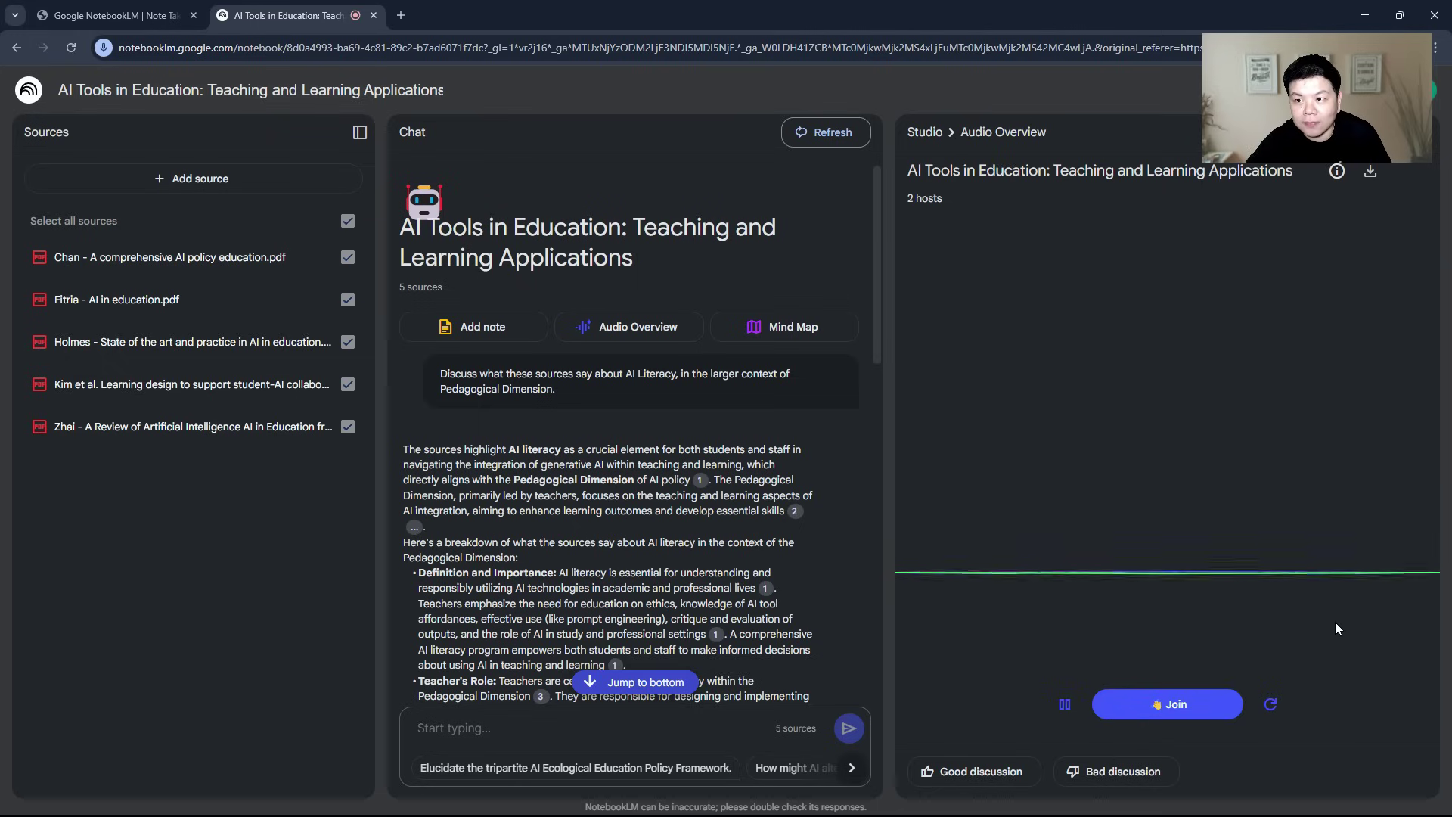
left_click(1062, 705)
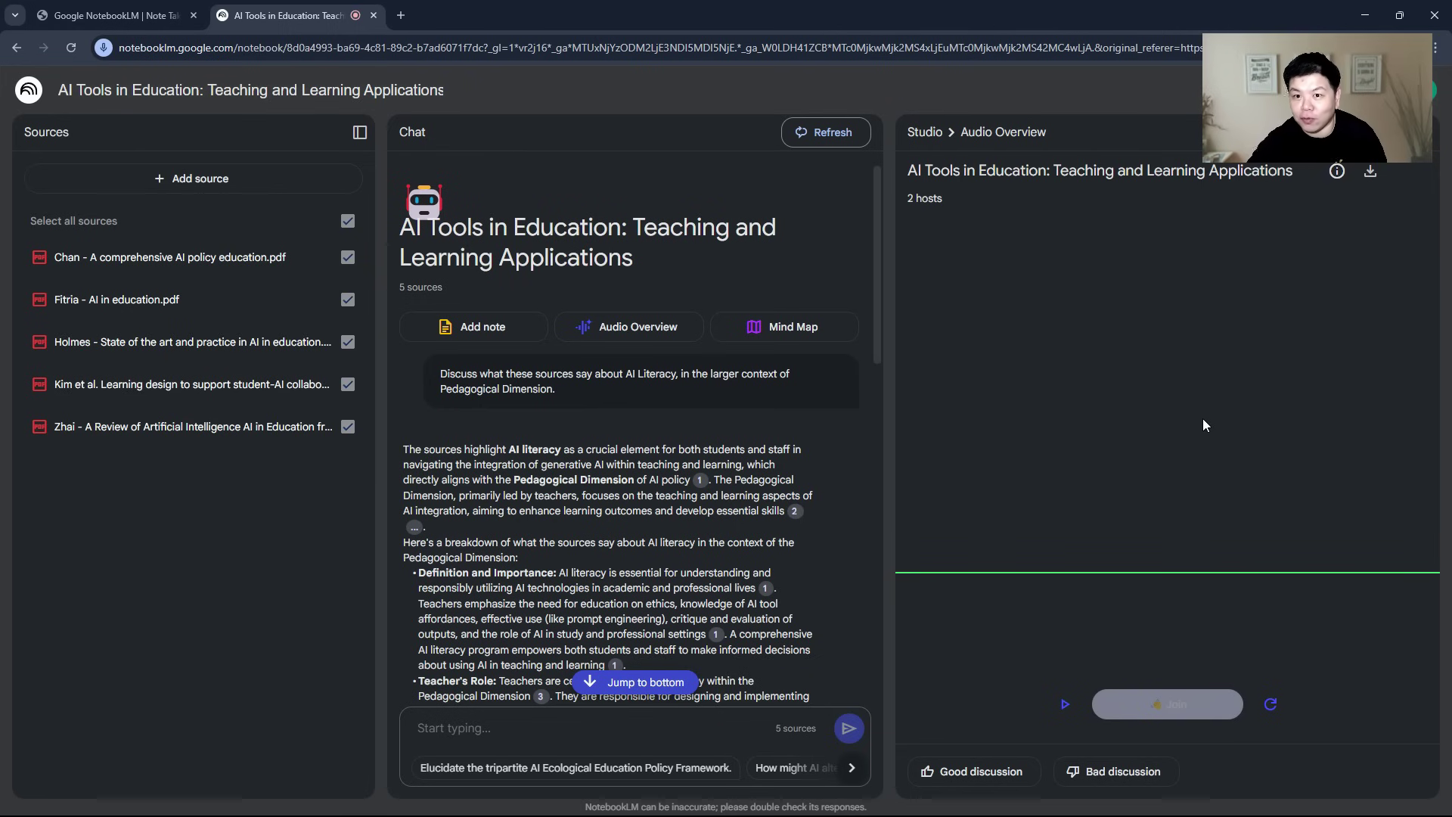
left_click(924, 132)
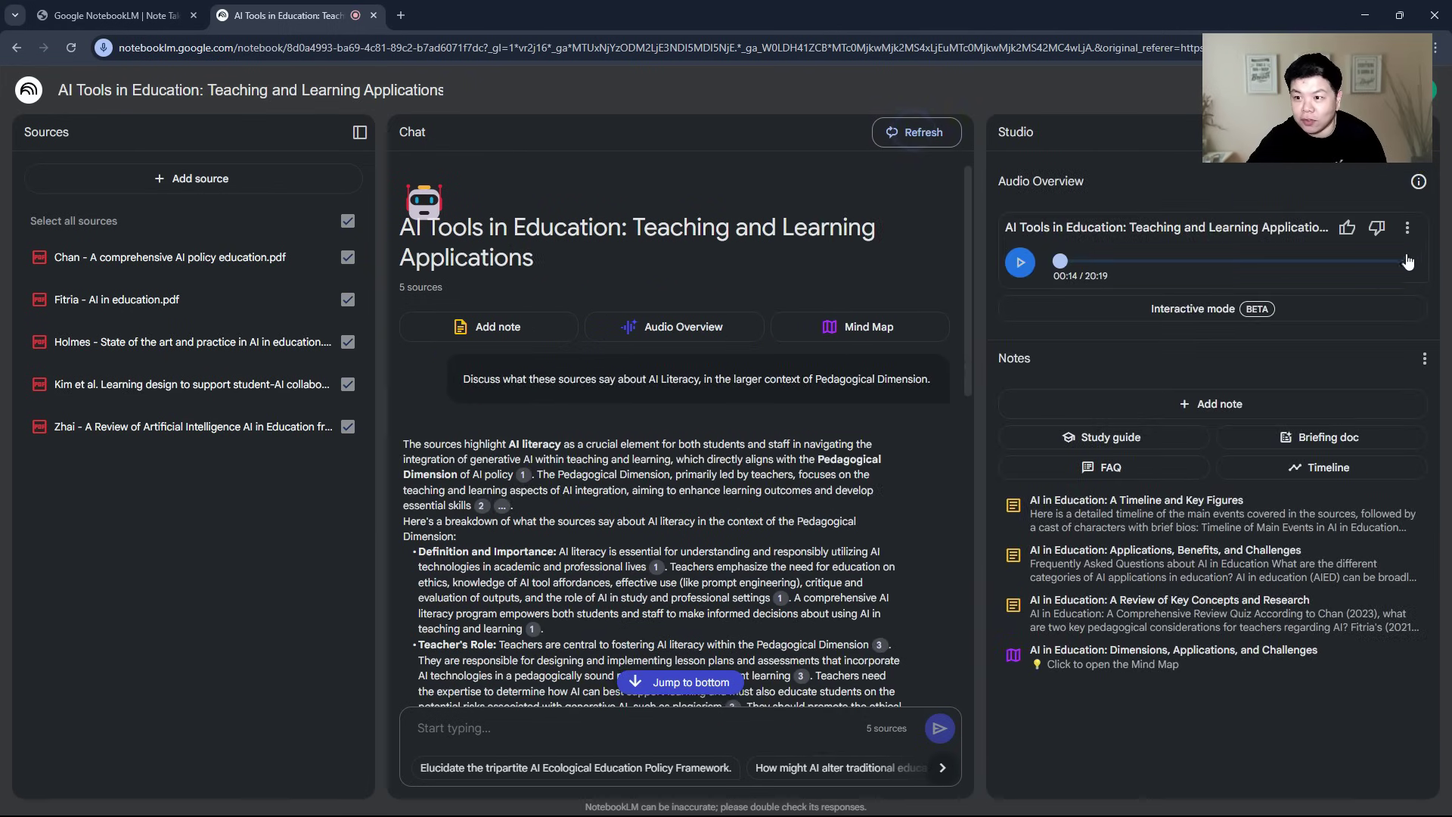
left_click(1407, 228)
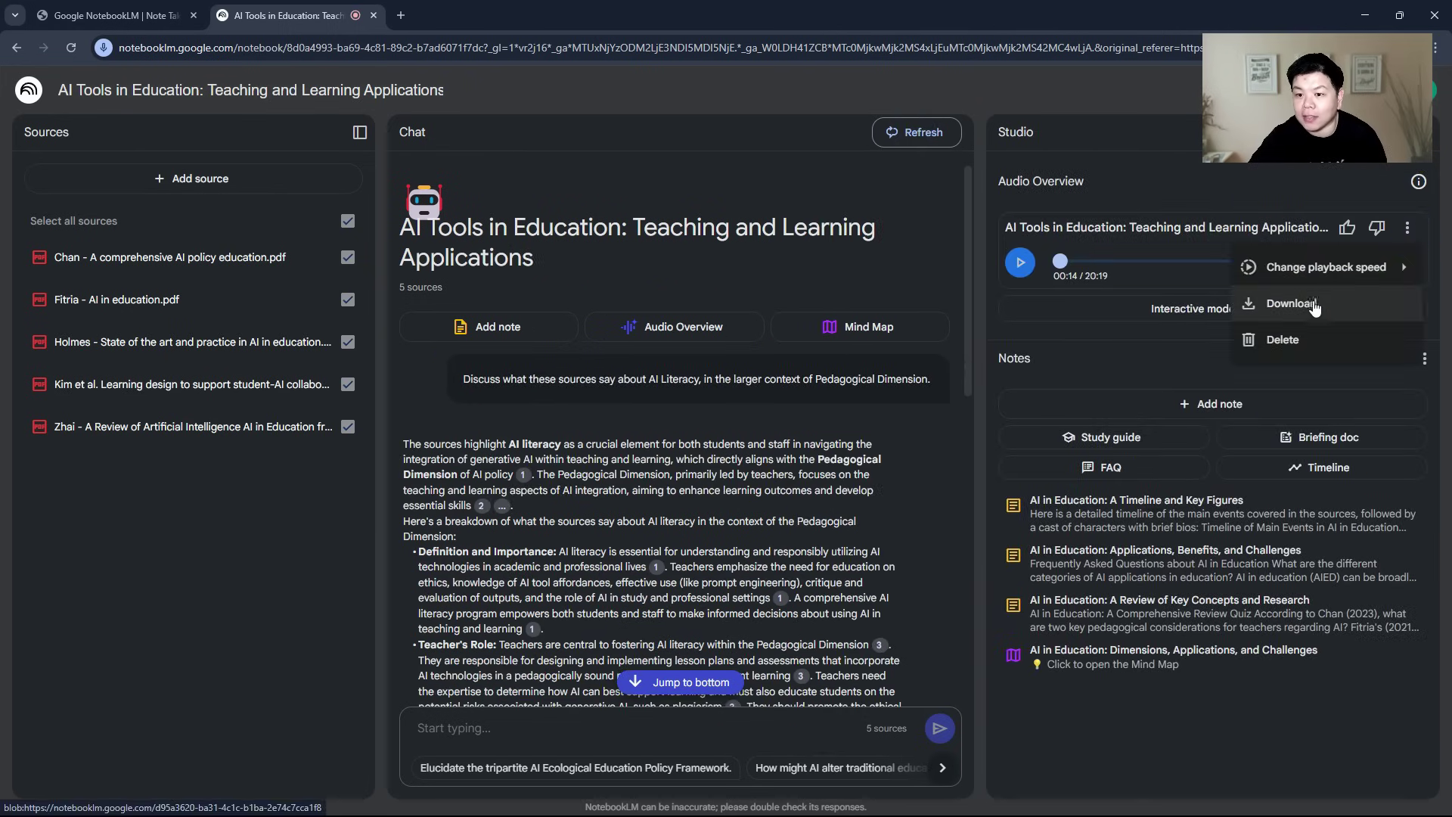
left_click(1104, 349)
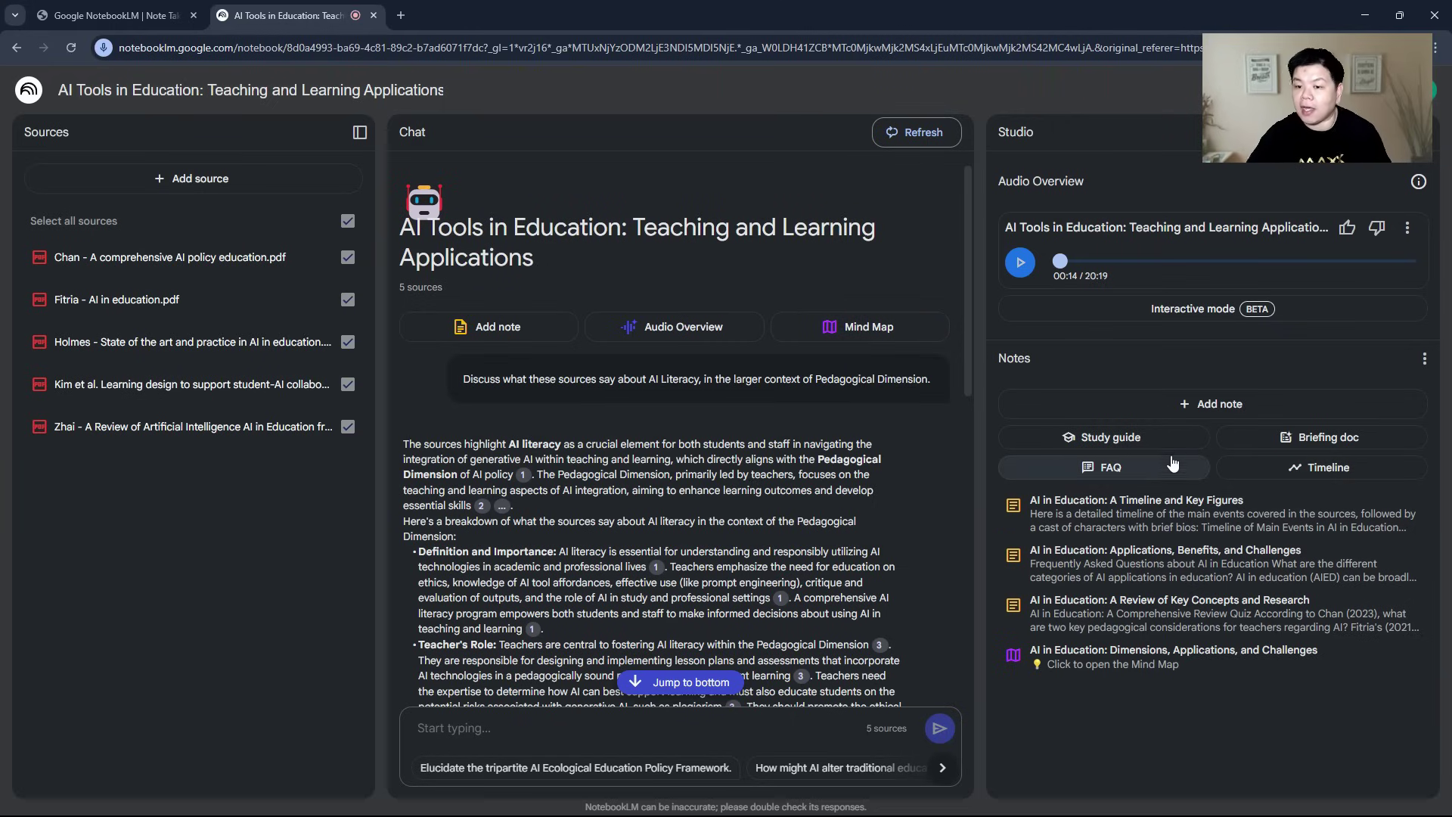
left_click(1139, 507)
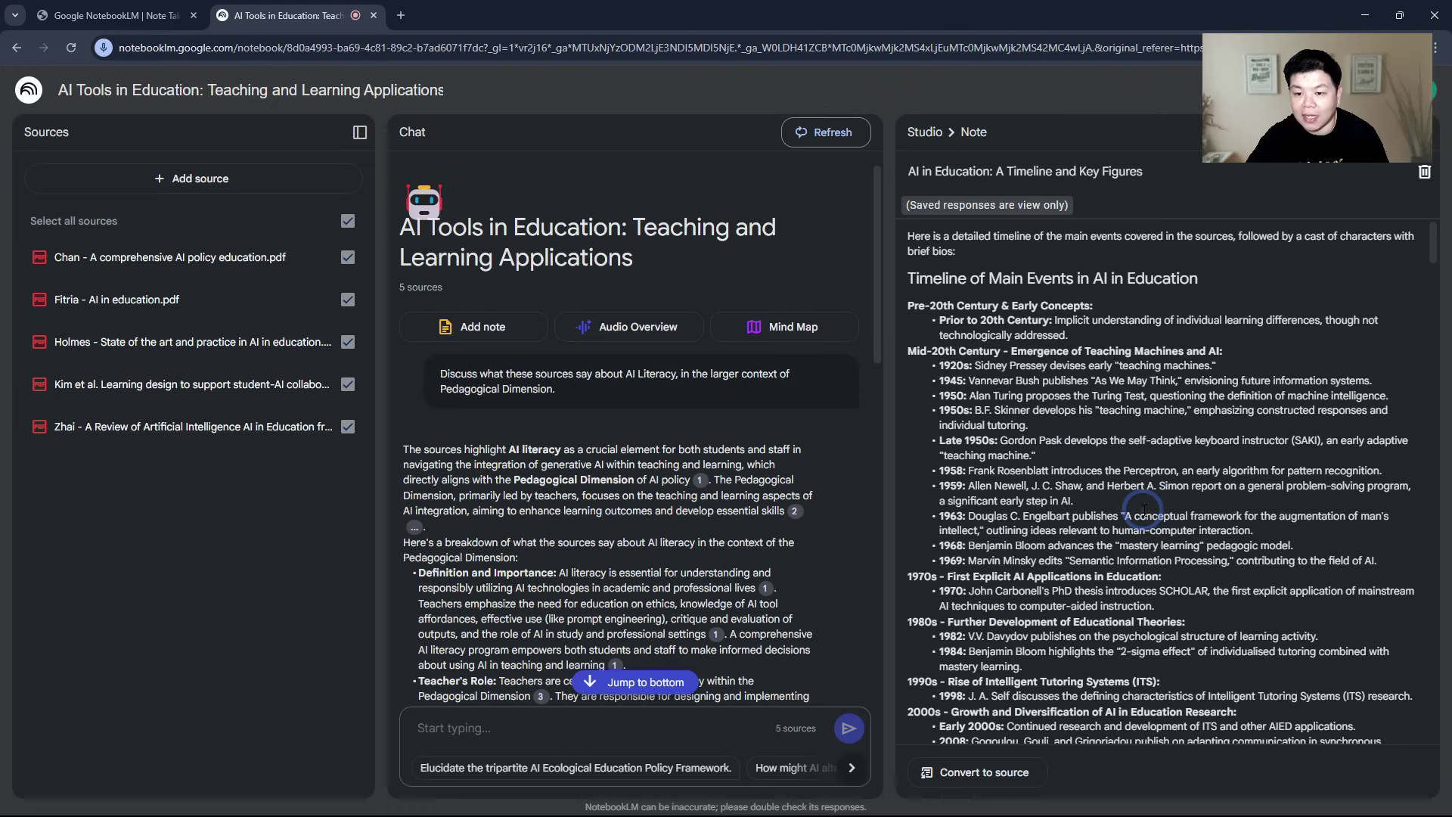
scroll(1057, 395, "down", 5)
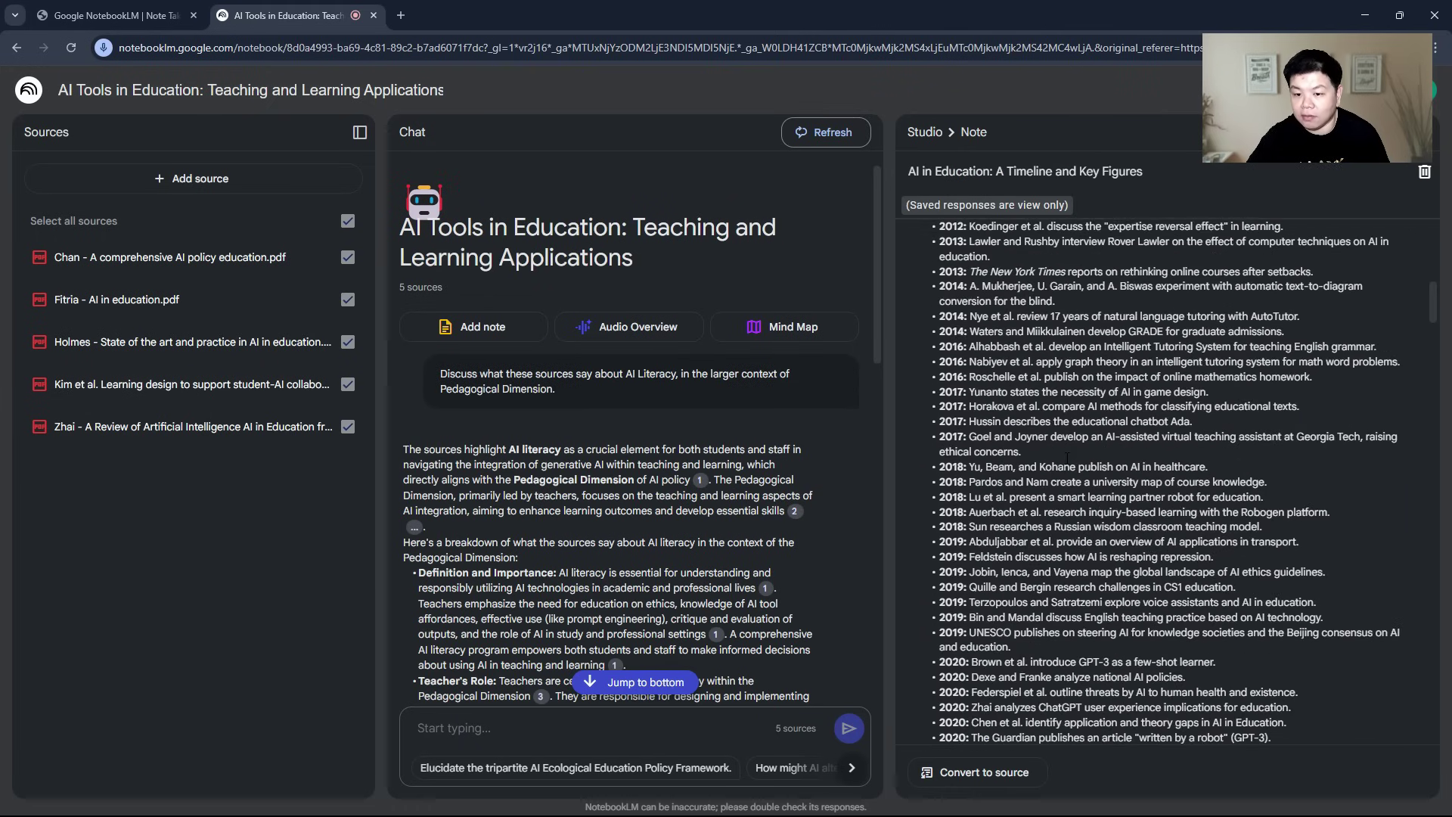
scroll(1068, 446, "up", 10)
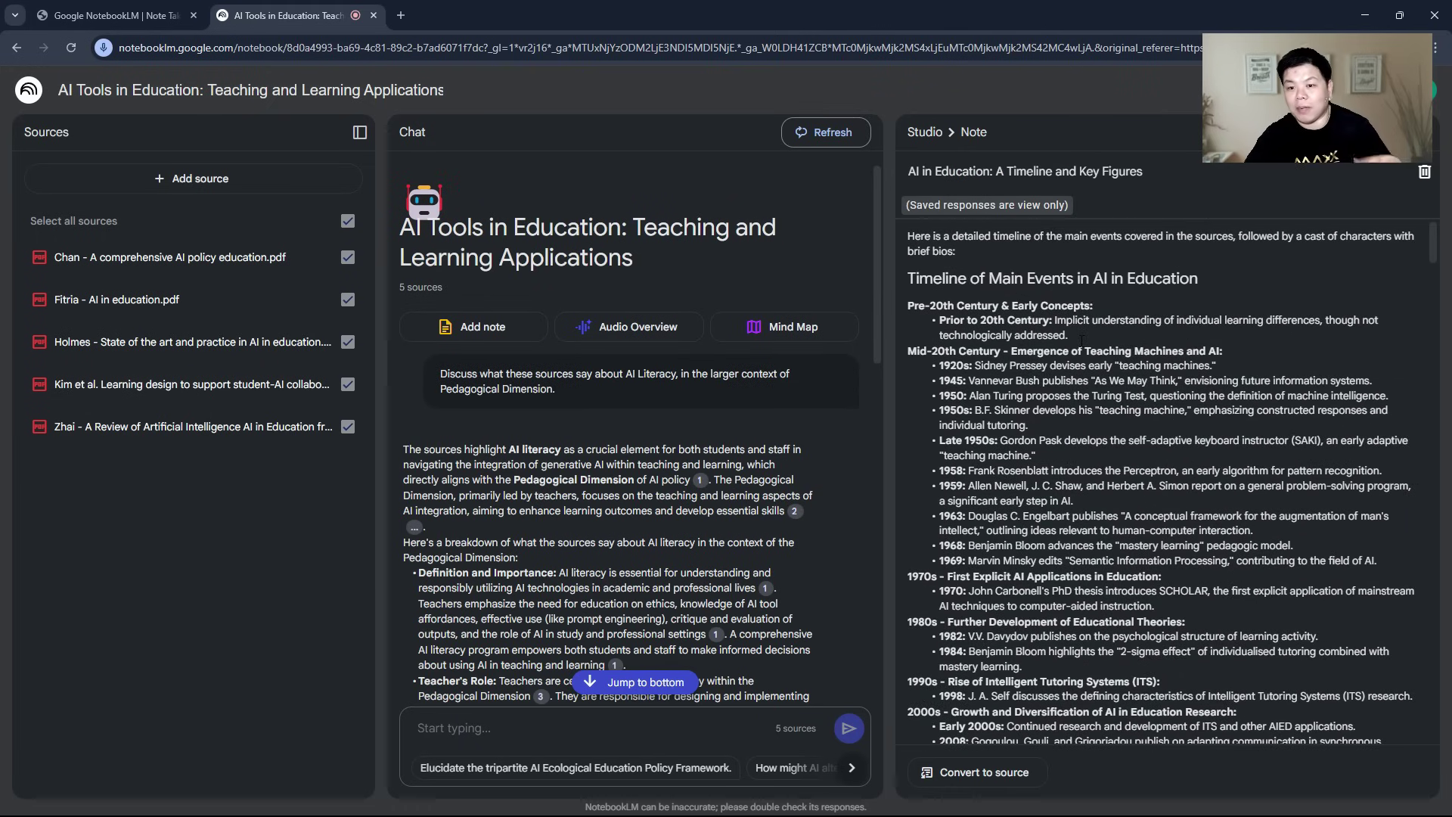
scroll(1180, 346, "down", 8)
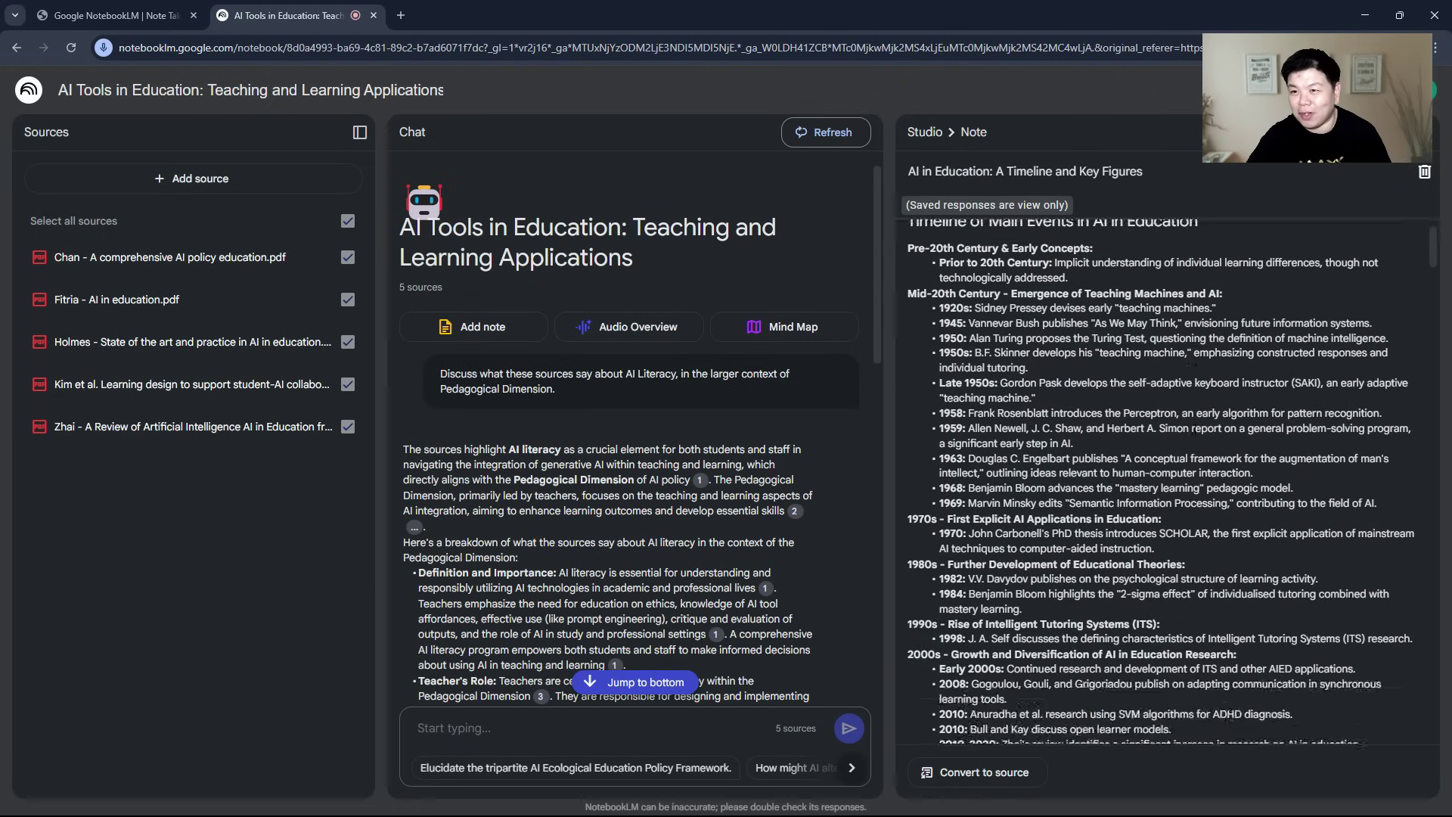
scroll(1191, 393, "up", 8)
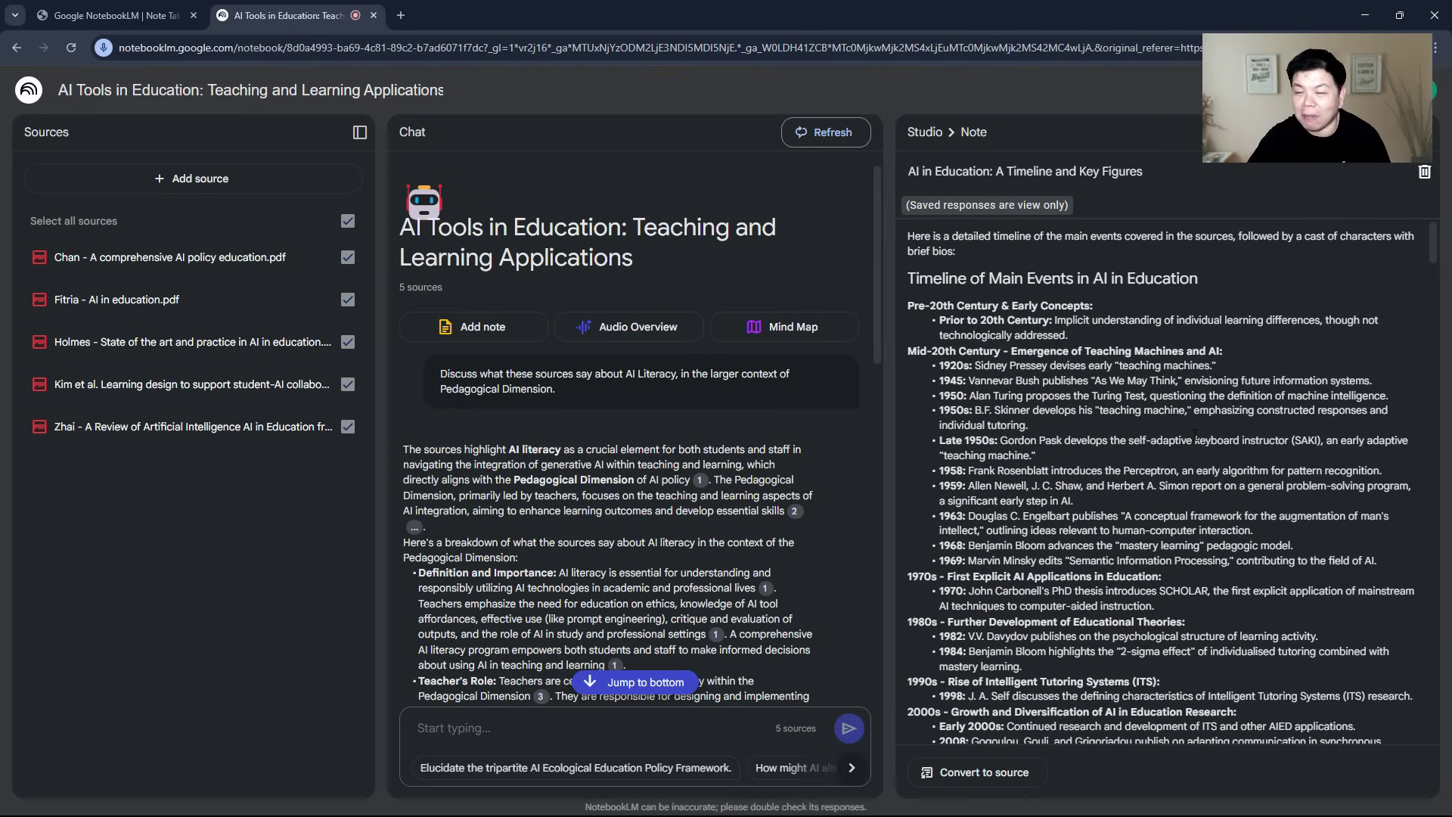
left_click(925, 132)
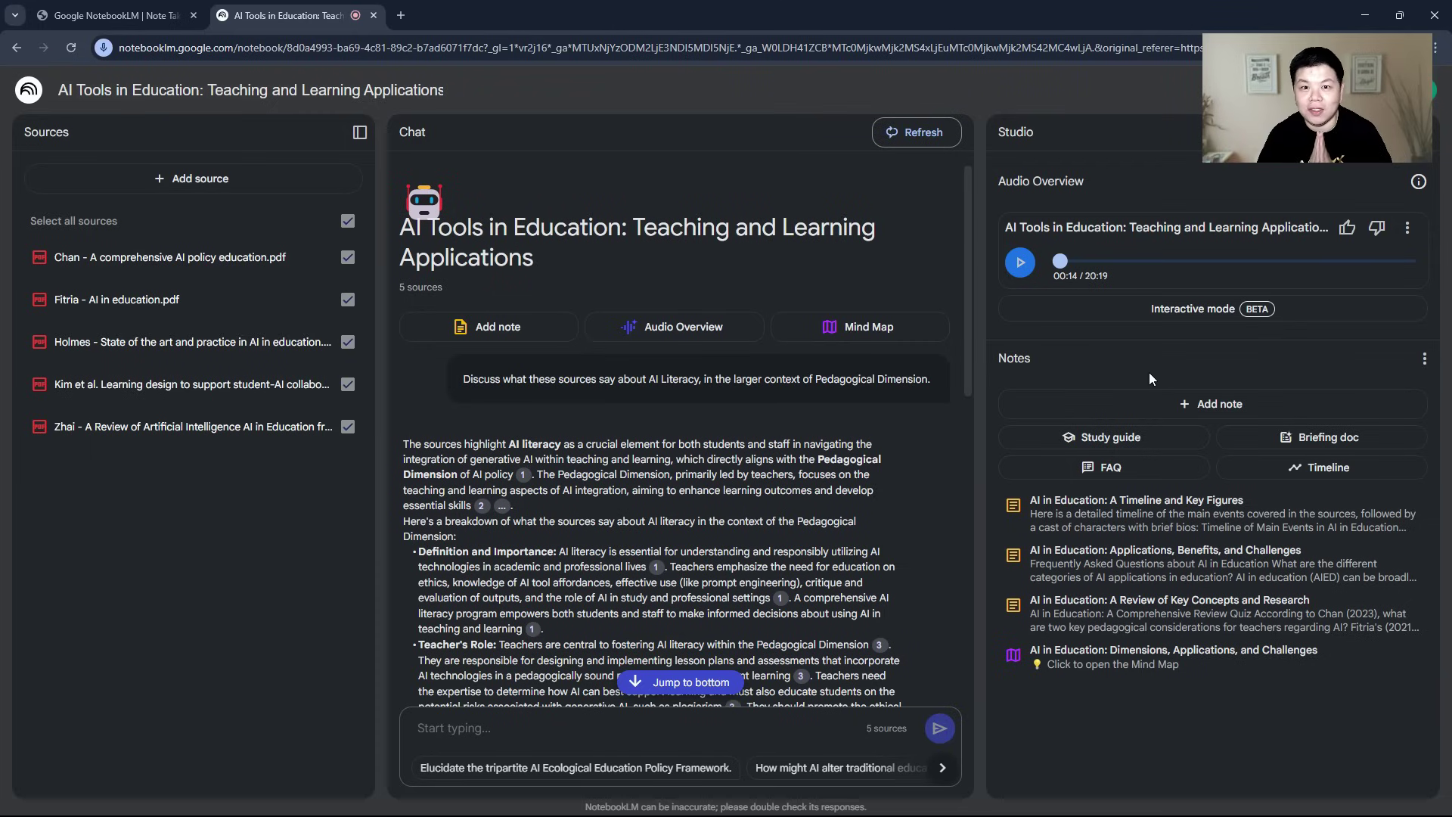
- Create an empty Untitled notebook with no sources and return to the home page
left_click(30, 92)
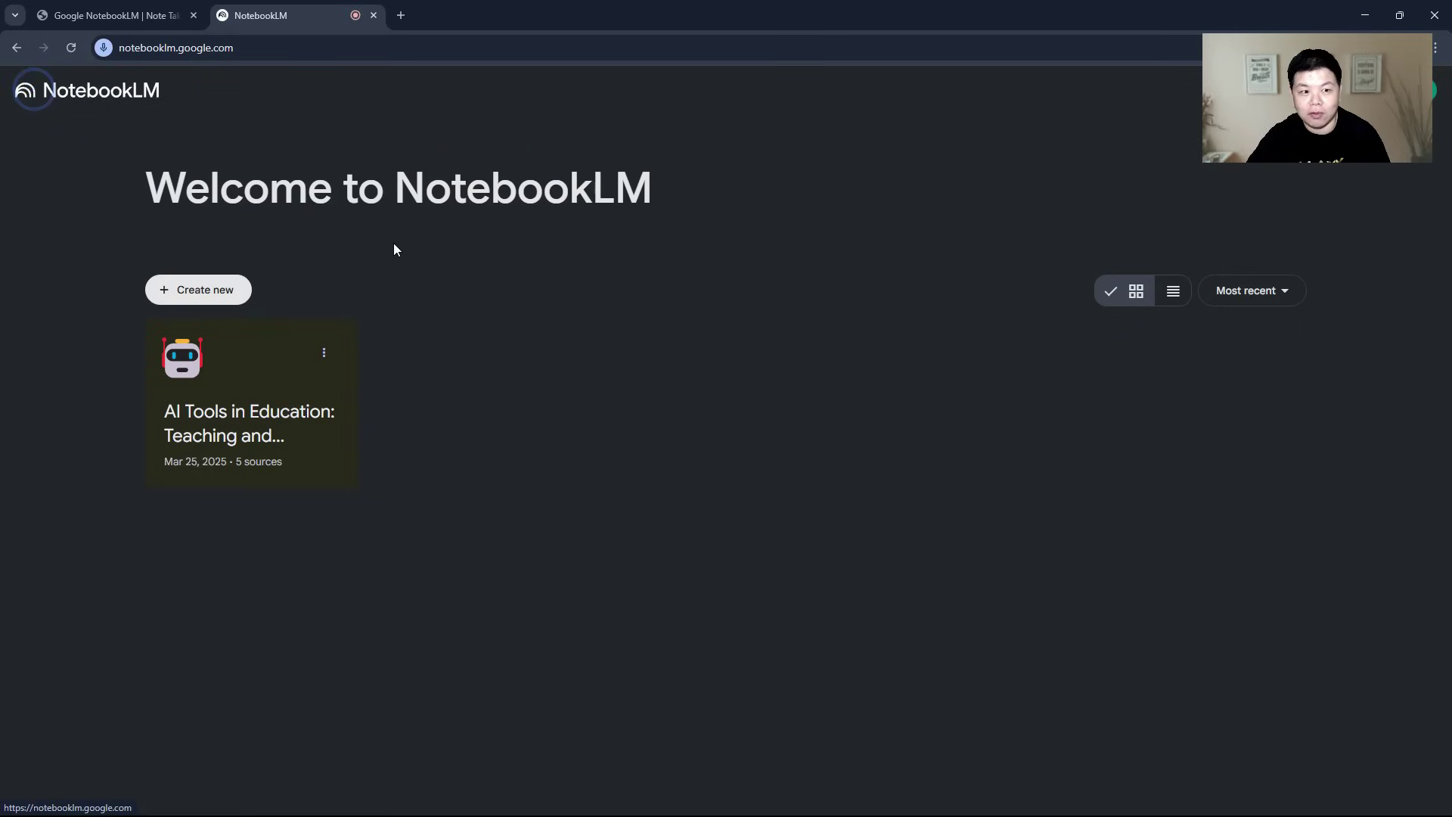
left_click(198, 290)
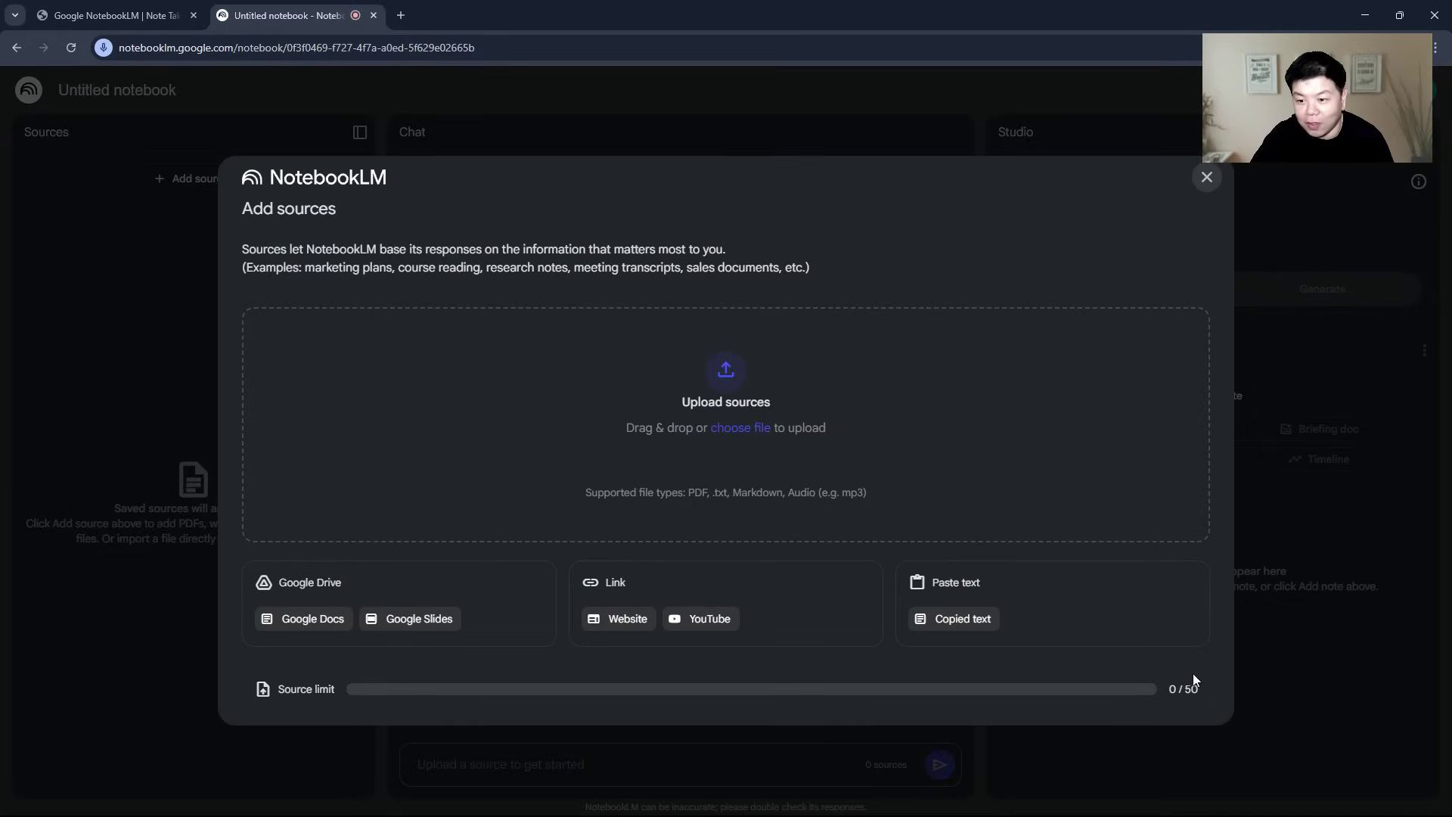
left_click(1269, 691)
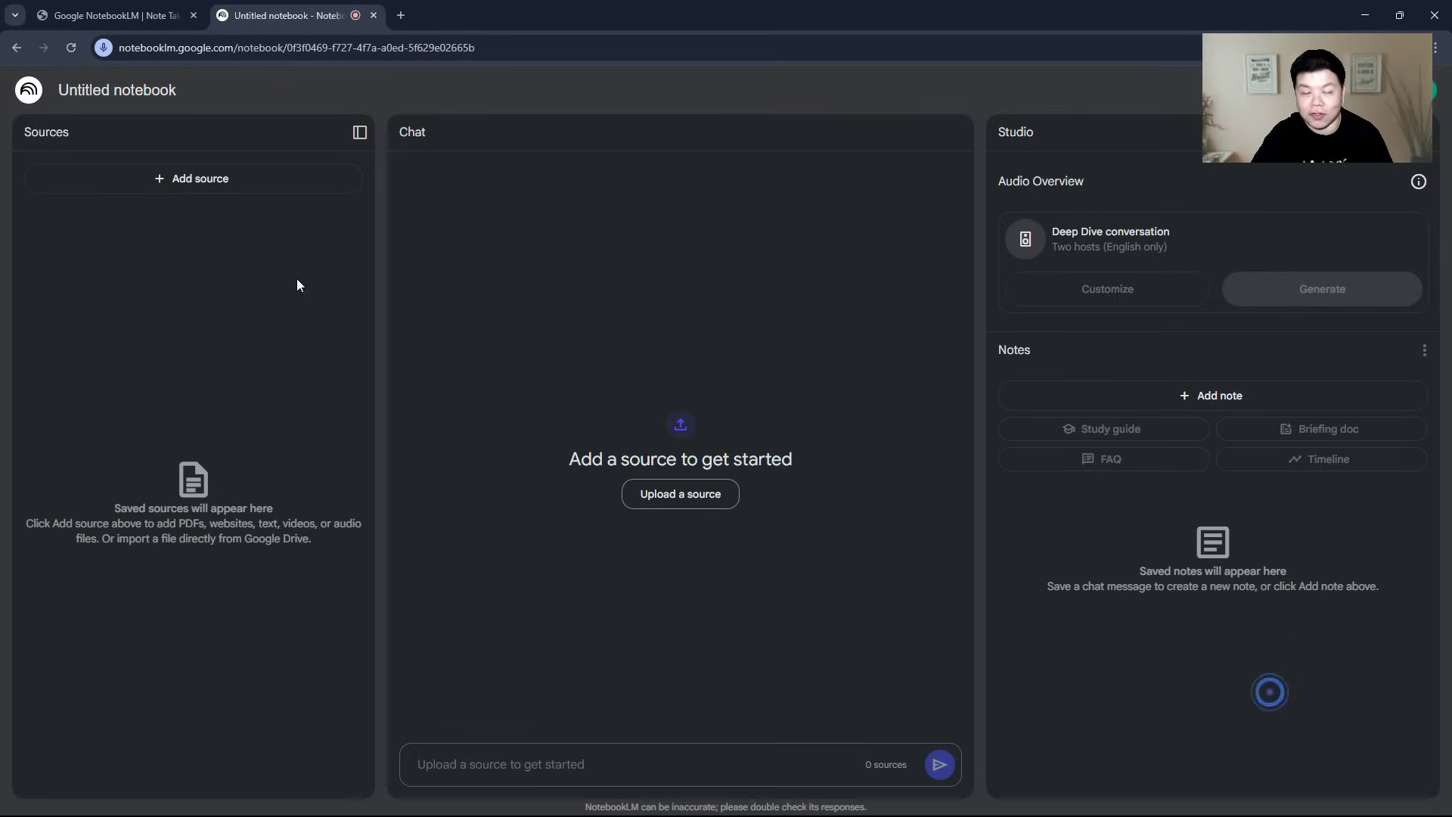
left_click(32, 91)
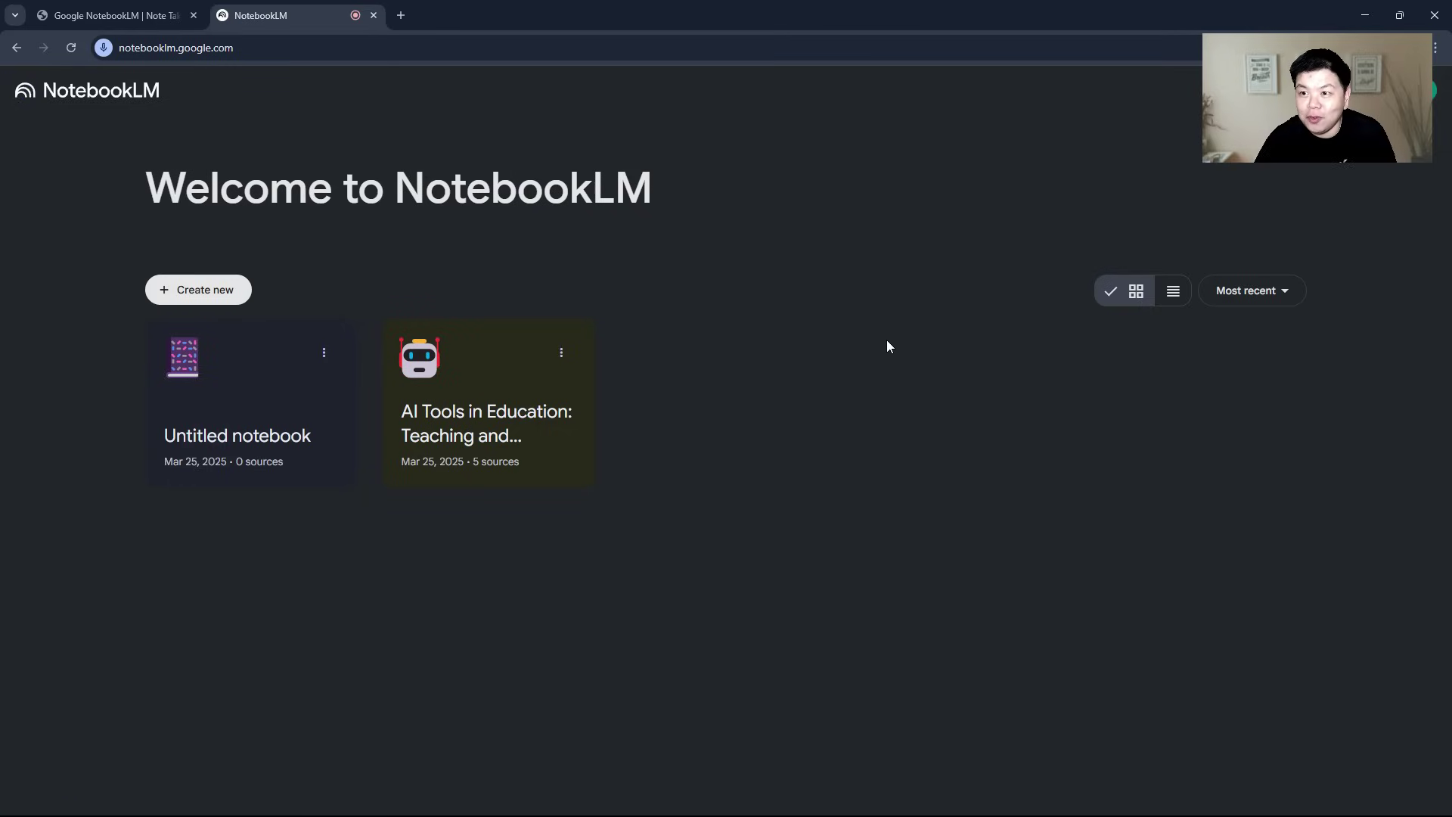